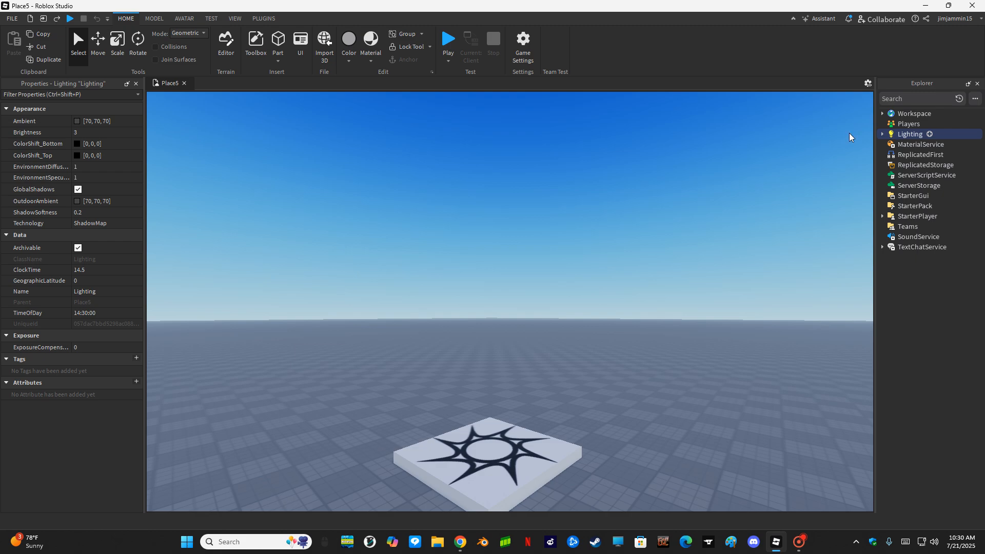
- Try a Lighting brightness of 0, then restore it to 3
{"action": "left_click", "coordinate": [78, 132]}
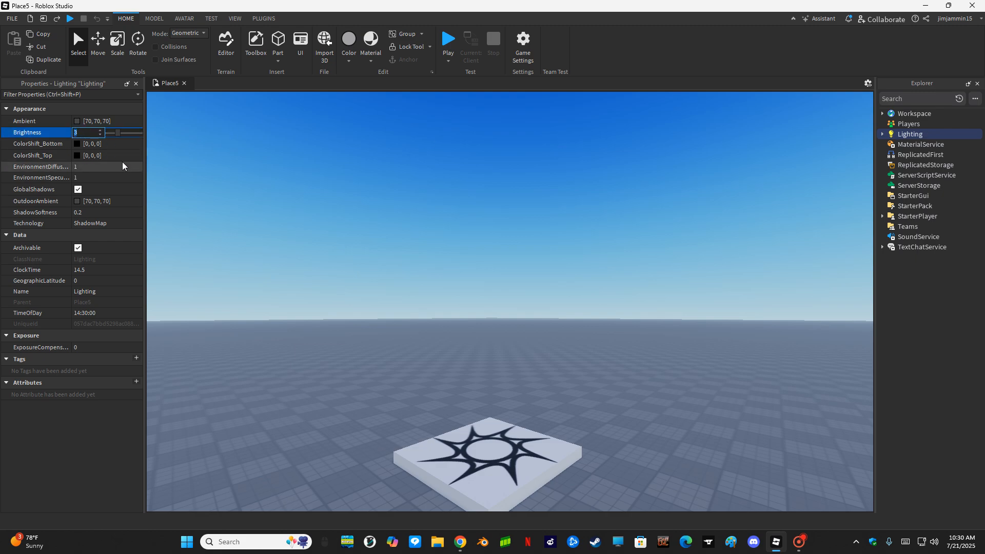
{"action": "type", "text": "0"}
{"action": "key", "text": "Return"}
{"action": "right_click_drag", "start_coordinate": [455, 292], "coordinate": [454, 293]}
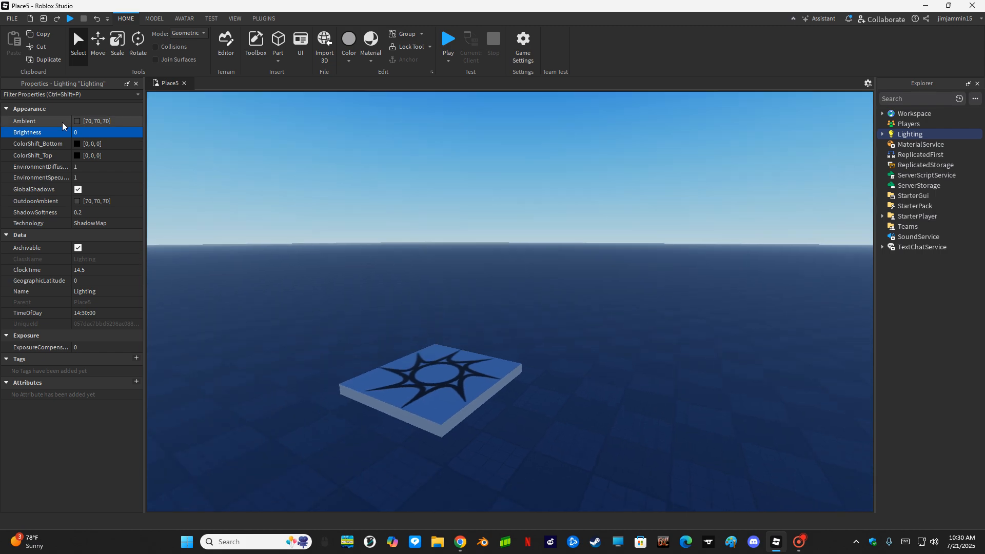
{"action": "left_click", "coordinate": [91, 134]}
{"action": "type", "text": "3"}
{"action": "key", "text": "Return"}
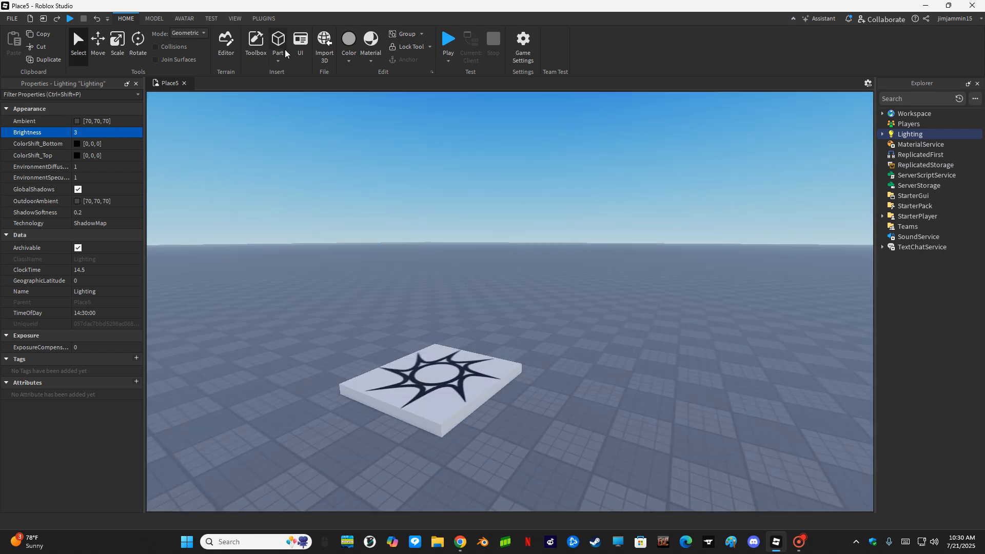
- Delete the SunRays, DepthOfField and Bloom effects under Lighting
{"action": "left_click", "coordinate": [882, 134]}
{"action": "left_click", "coordinate": [908, 189]}
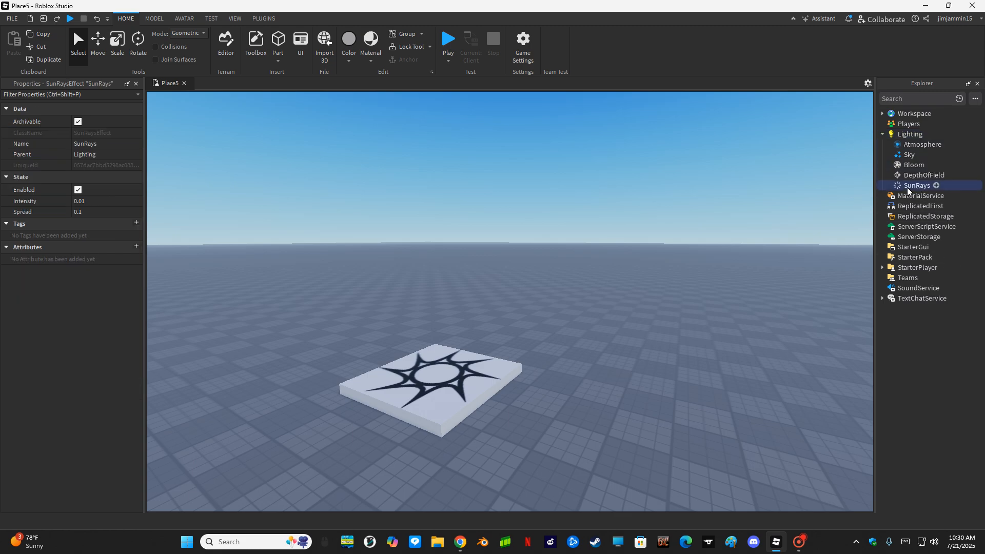
{"action": "key", "text": "Delete"}
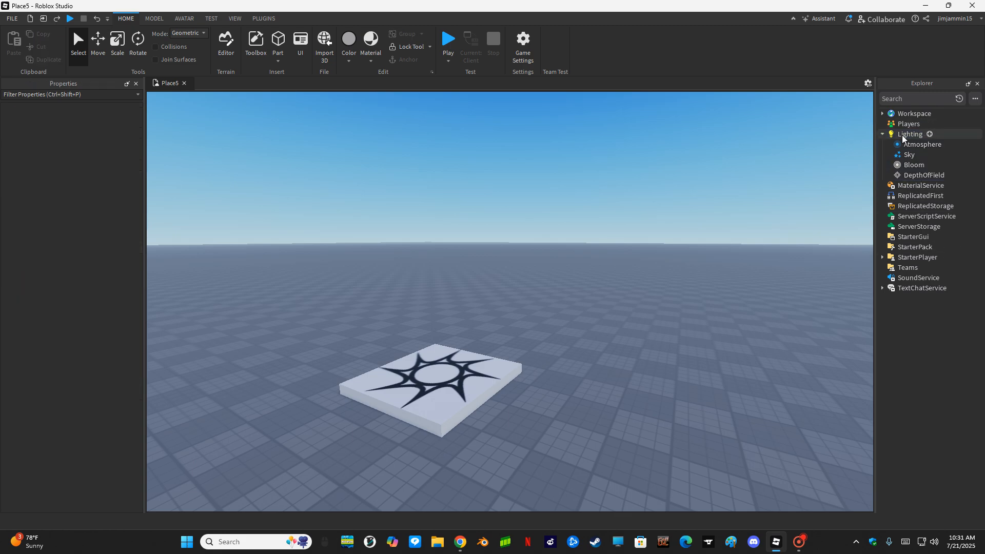
{"action": "left_click", "coordinate": [945, 175]}
{"action": "key", "text": "Delete"}
{"action": "left_click", "coordinate": [913, 165]}
{"action": "key", "text": "Delete"}
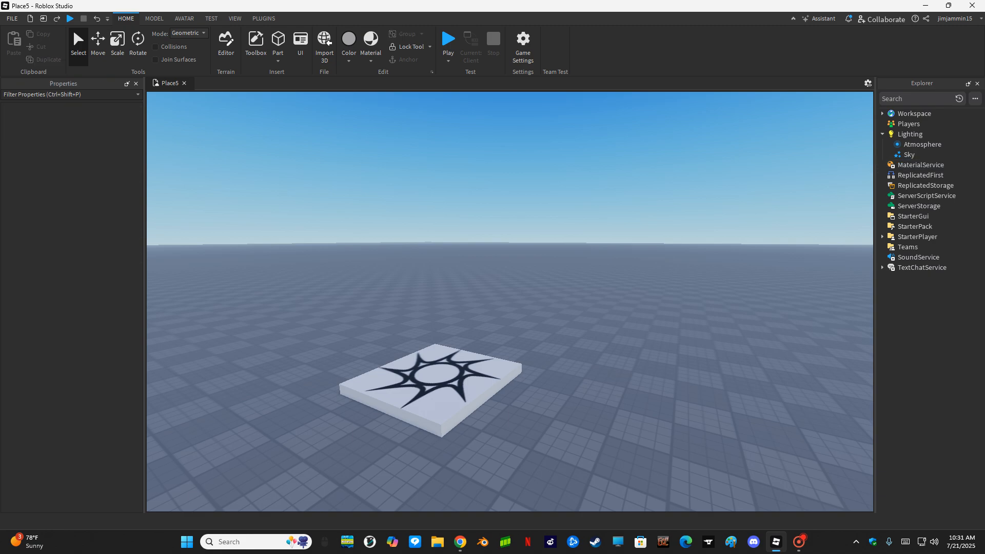
- Search the Toolbox Decals category for 'black'
{"action": "left_click", "coordinate": [256, 44]}
{"action": "left_click", "coordinate": [38, 118]}
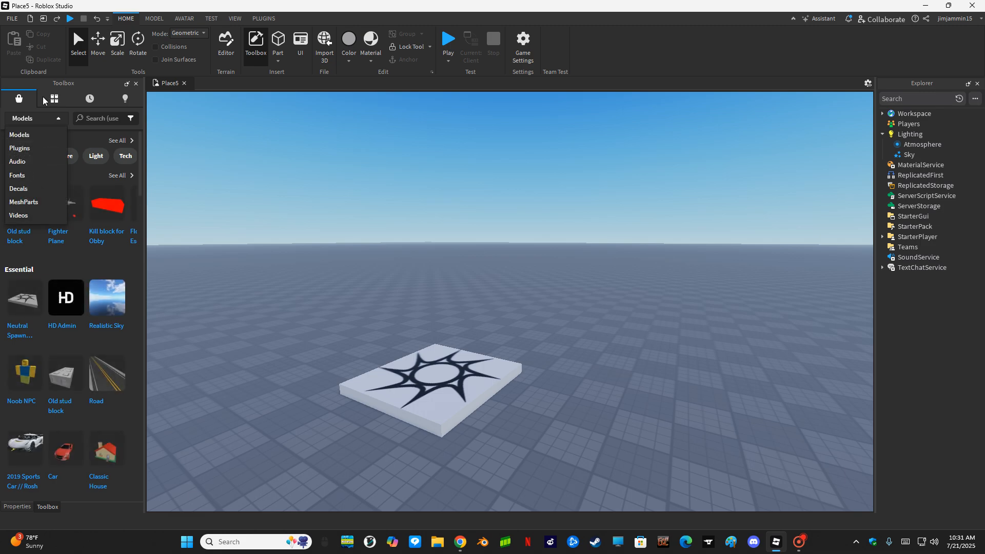
{"action": "left_click", "coordinate": [57, 119]}
{"action": "left_click", "coordinate": [55, 120]}
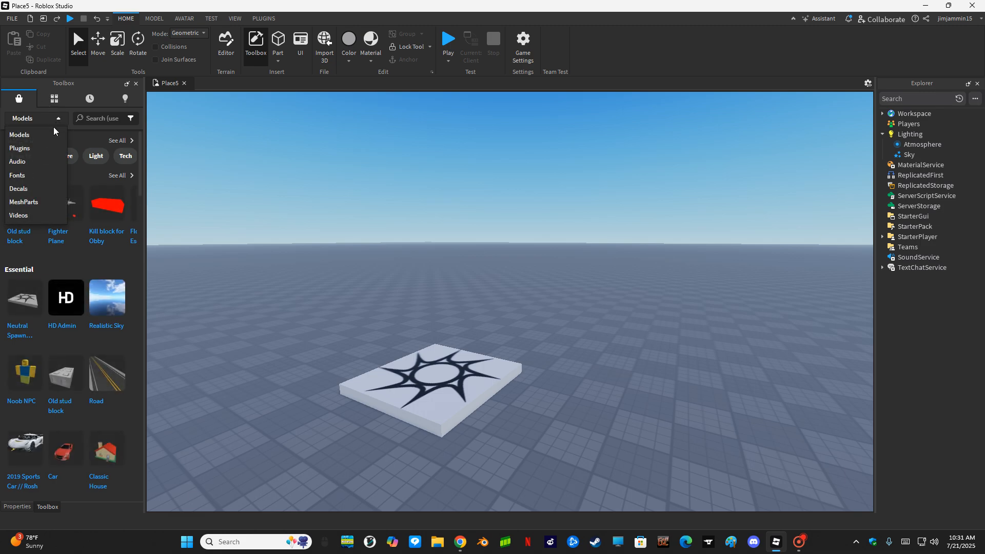
{"action": "left_click", "coordinate": [35, 188]}
{"action": "left_click", "coordinate": [100, 119]}
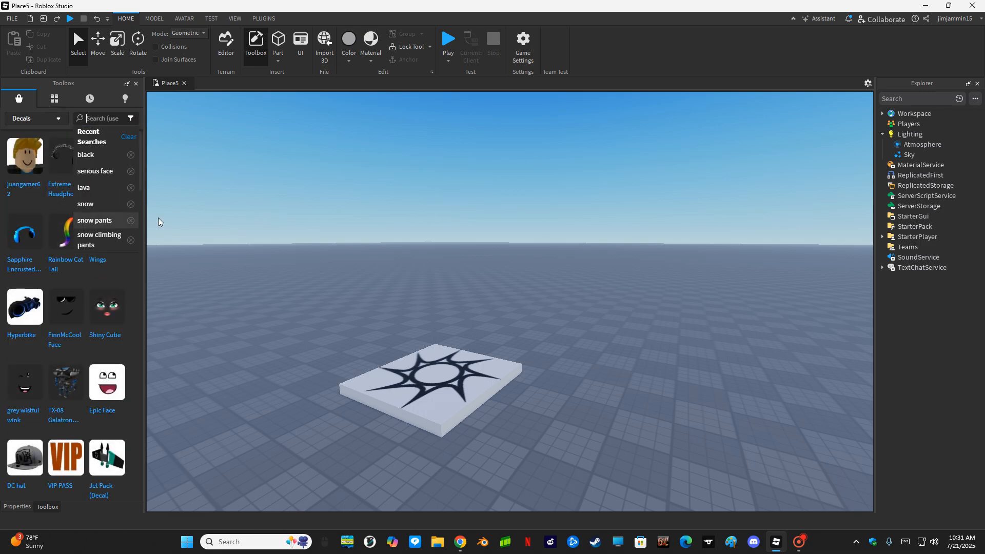
{"action": "type", "text": "black"}
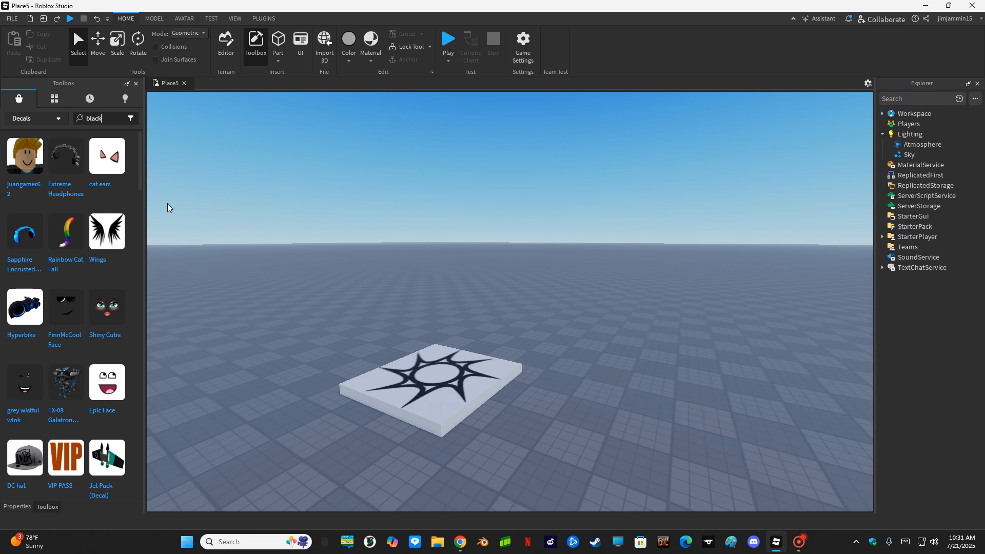
{"action": "key", "text": "Return"}
- Copy the asset ID of the plain Black decal and close the Toolbox
{"action": "scroll", "coordinate": [79, 266], "scroll_direction": "down", "scroll_amount": 3}
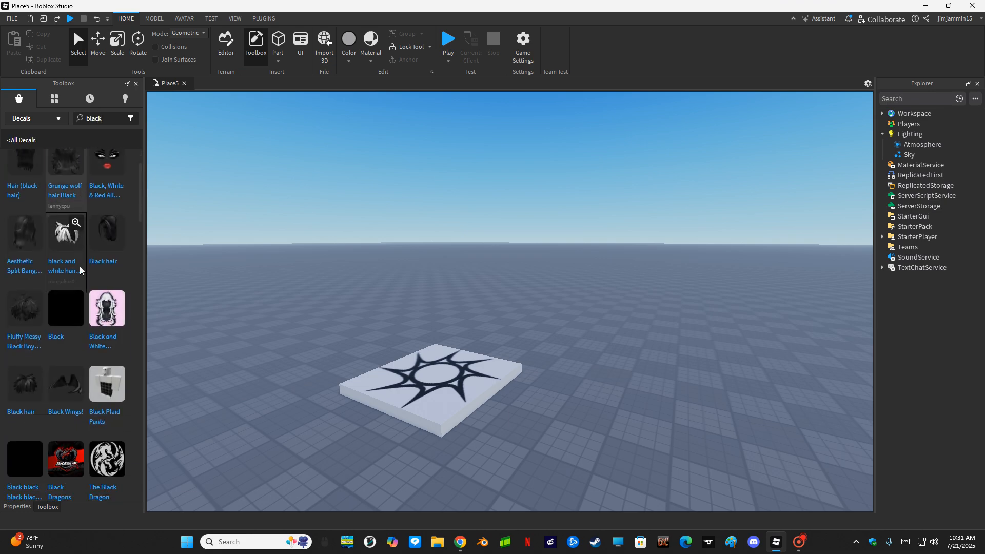
{"action": "right_click", "coordinate": [66, 309]}
{"action": "left_click", "coordinate": [75, 341]}
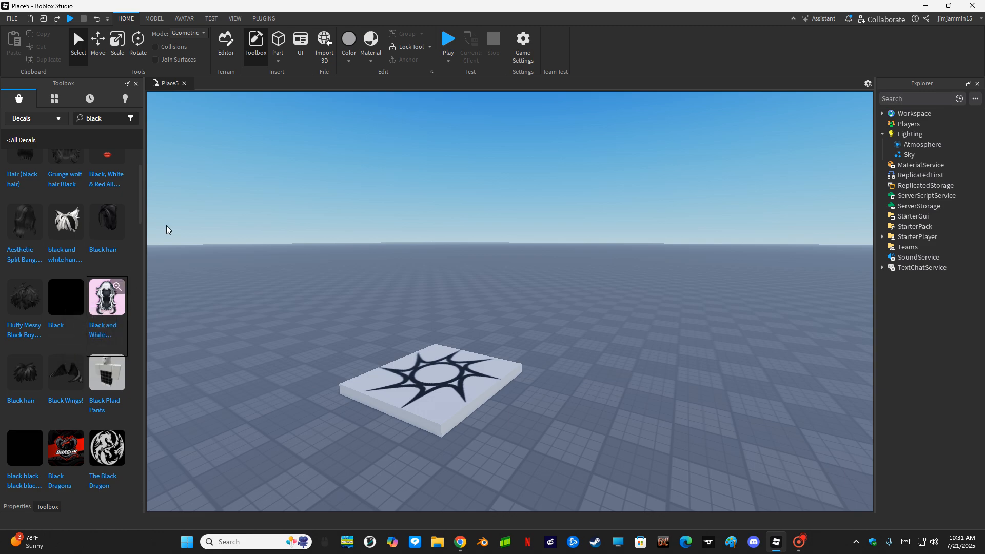
{"action": "left_click", "coordinate": [256, 45]}
{"action": "left_click", "coordinate": [908, 155]}
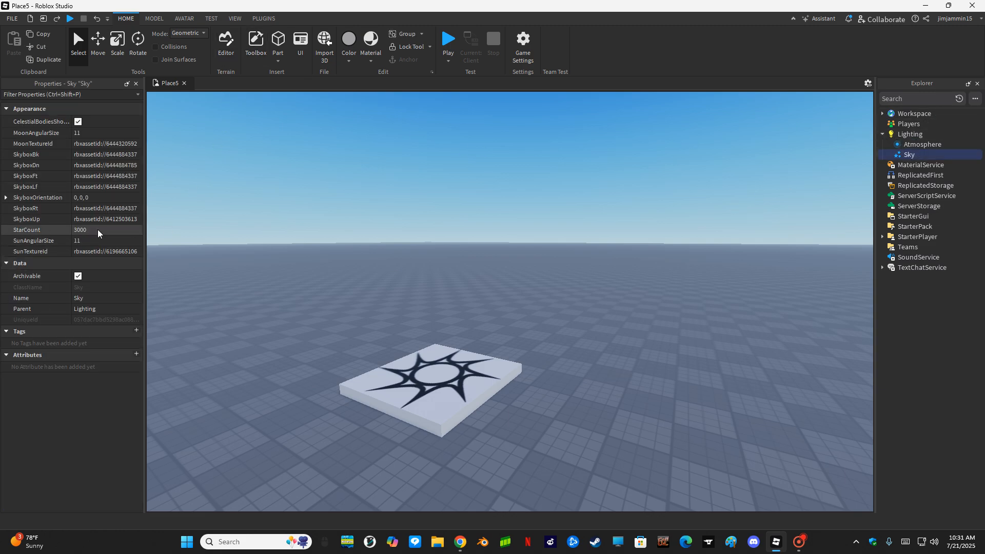
{"action": "left_click", "coordinate": [94, 143]}
{"action": "key", "text": "ctrl+v"}
{"action": "key", "text": "Return"}
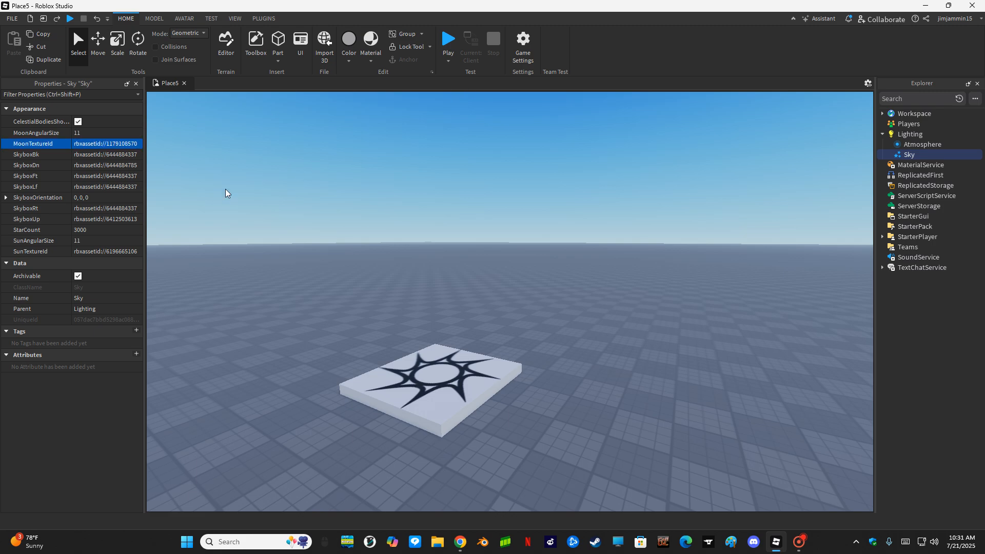
{"action": "left_click", "coordinate": [119, 155]}
{"action": "key", "text": "ctrl+v"}
{"action": "key", "text": "Return"}
{"action": "left_click", "coordinate": [141, 169]}
{"action": "key", "text": "ctrl+v"}
{"action": "key", "text": "Return"}
{"action": "left_click", "coordinate": [117, 176]}
{"action": "key", "text": "ctrl+v"}
{"action": "key", "text": "Return"}
{"action": "left_click", "coordinate": [102, 186]}
{"action": "key", "text": "ctrl+v"}
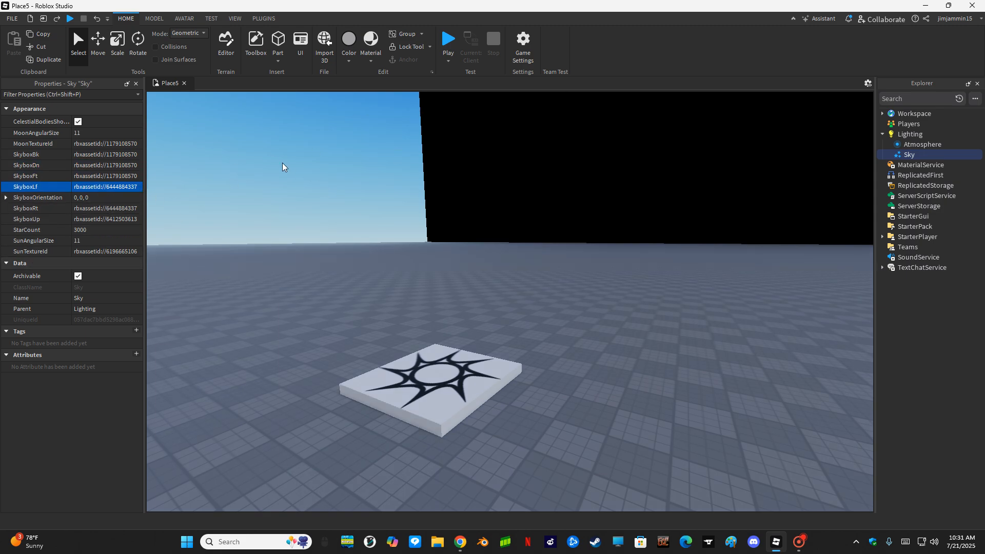
{"action": "key", "text": "Return"}
{"action": "left_click", "coordinate": [123, 208]}
{"action": "key", "text": "ctrl+v"}
{"action": "key", "text": "Return"}
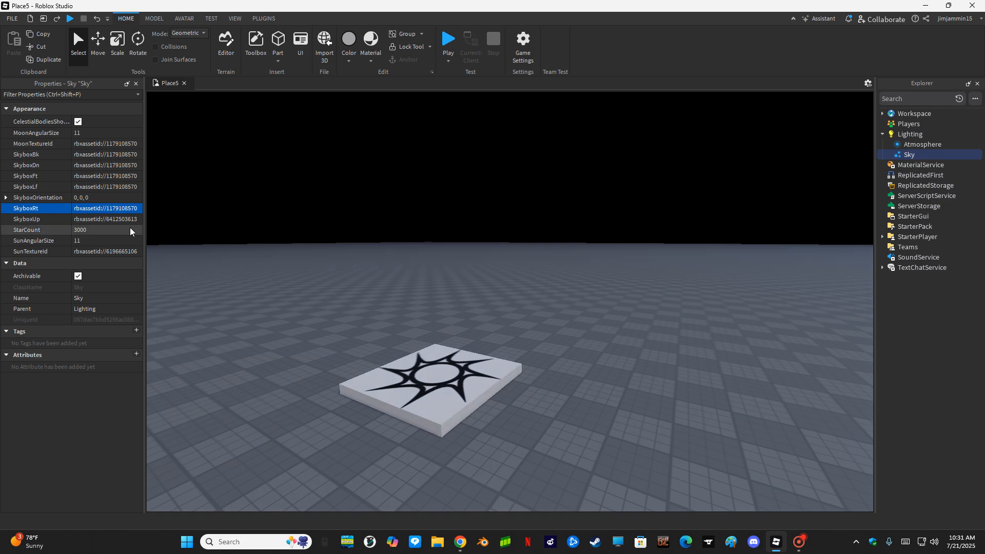
{"action": "left_click", "coordinate": [108, 219]}
{"action": "right_click_drag", "start_coordinate": [427, 261], "coordinate": [426, 267]}
- Set the Lighting Brightness to 0
{"action": "left_click", "coordinate": [922, 144]}
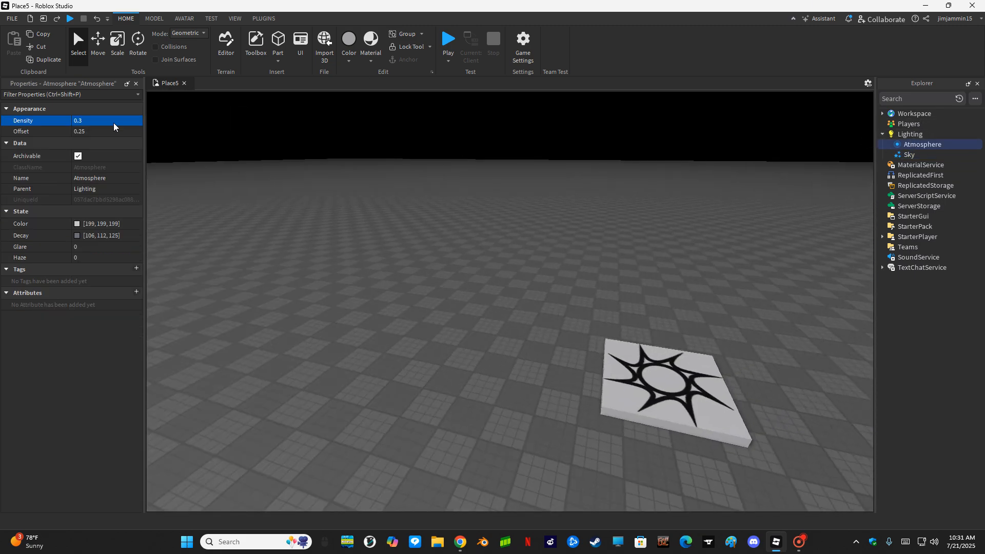
{"action": "left_click", "coordinate": [885, 136]}
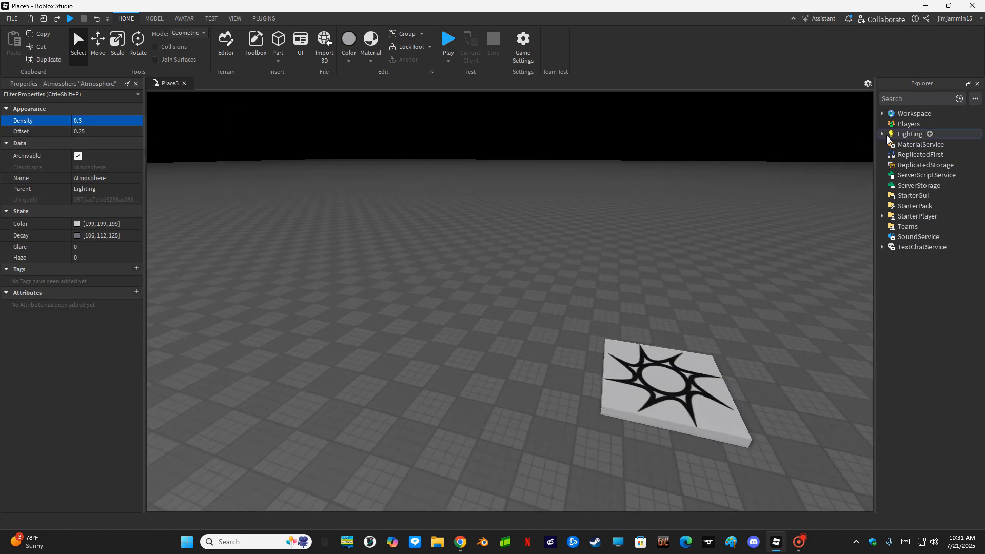
{"action": "left_click", "coordinate": [908, 134]}
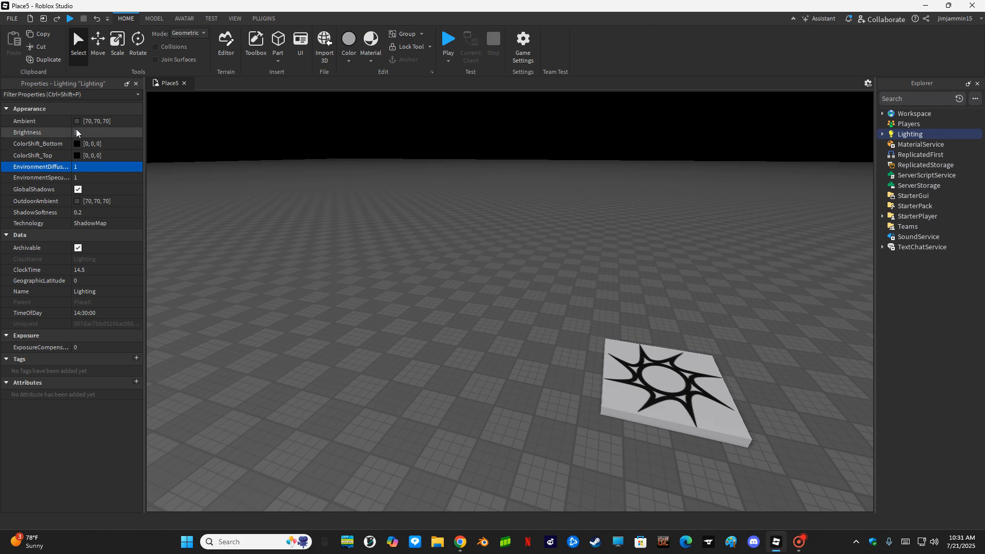
{"action": "left_click", "coordinate": [91, 130]}
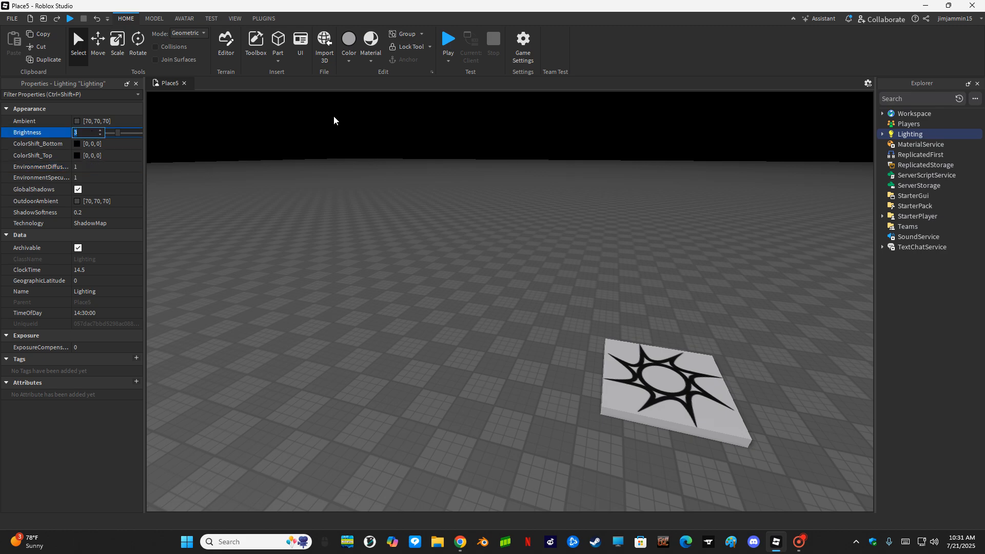
{"action": "type", "text": "0"}
{"action": "key", "text": "Return"}
{"action": "right_click_drag", "start_coordinate": [339, 120], "coordinate": [383, 208]}
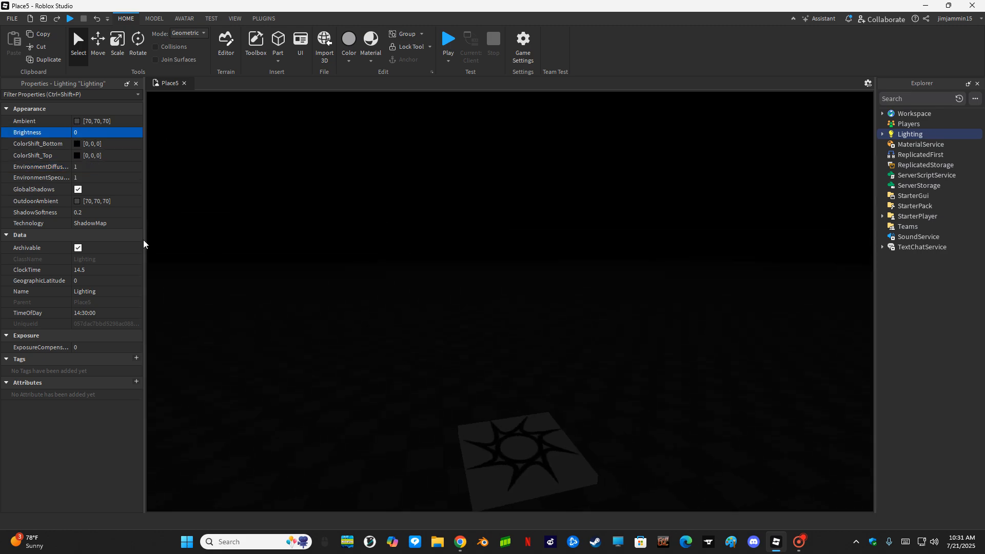
- Set the Lighting TimeOfDay to 00:00:00 and view the darkened baseplate
{"action": "left_click", "coordinate": [113, 309]}
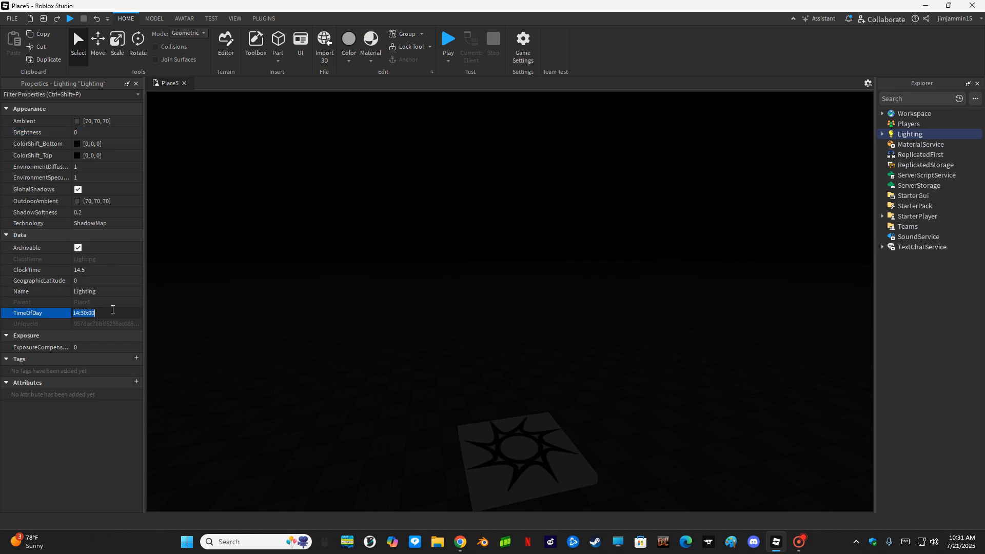
{"action": "type", "text": "0"}
{"action": "key", "text": "Return"}
{"action": "right_click_drag", "start_coordinate": [266, 276], "coordinate": [308, 220]}
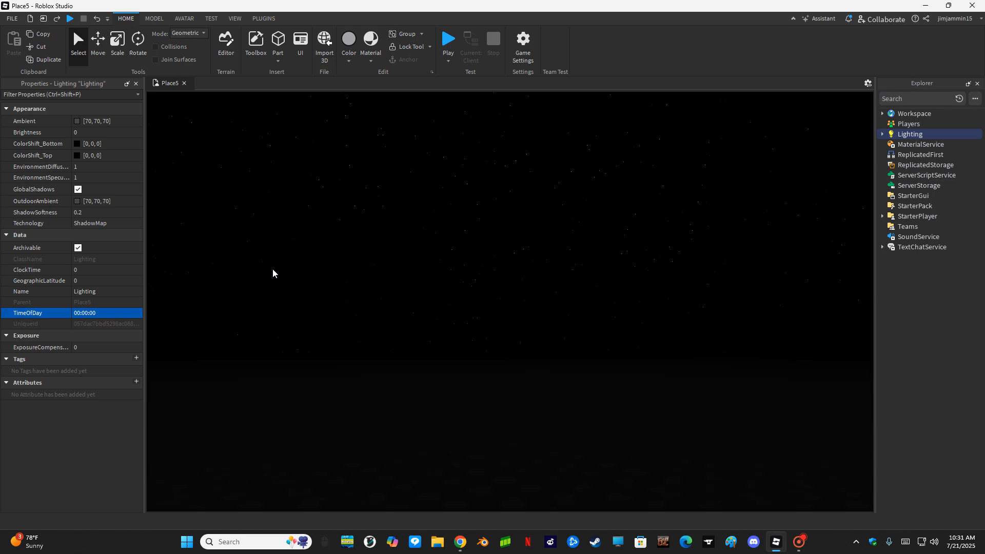
{"action": "right_click_drag", "start_coordinate": [272, 269], "coordinate": [271, 308]}
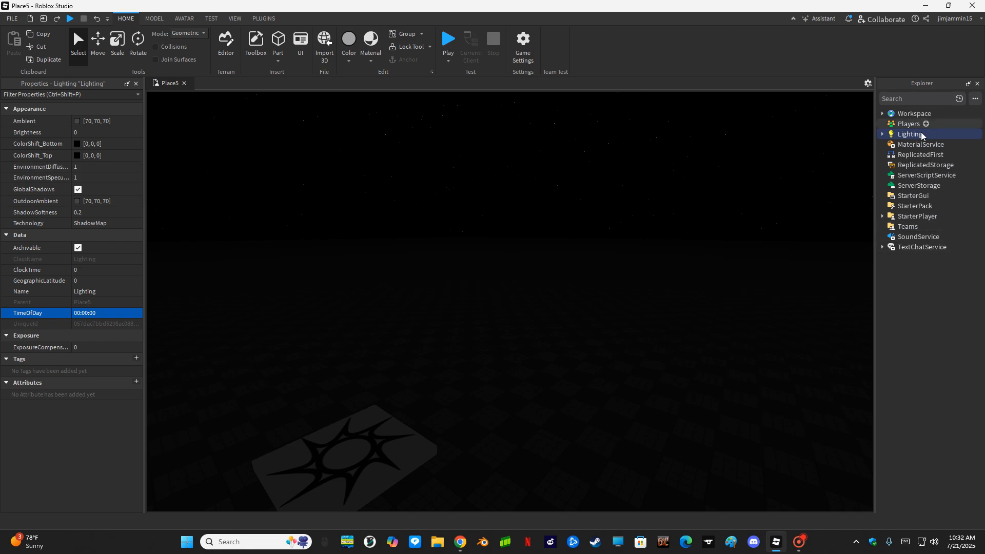
- Select the Sky and set its StarCount to 0
{"action": "left_click", "coordinate": [882, 135]}
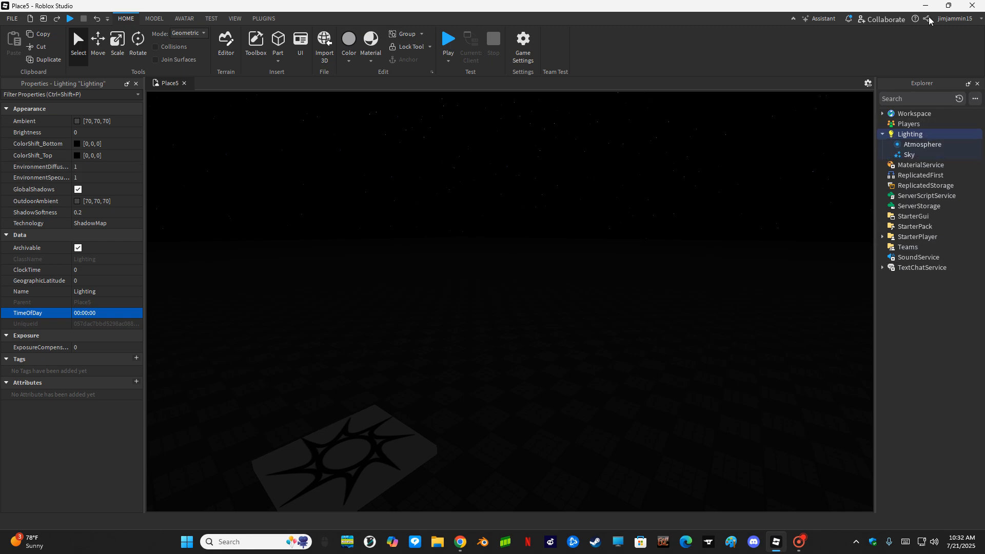
{"action": "left_click", "coordinate": [907, 155]}
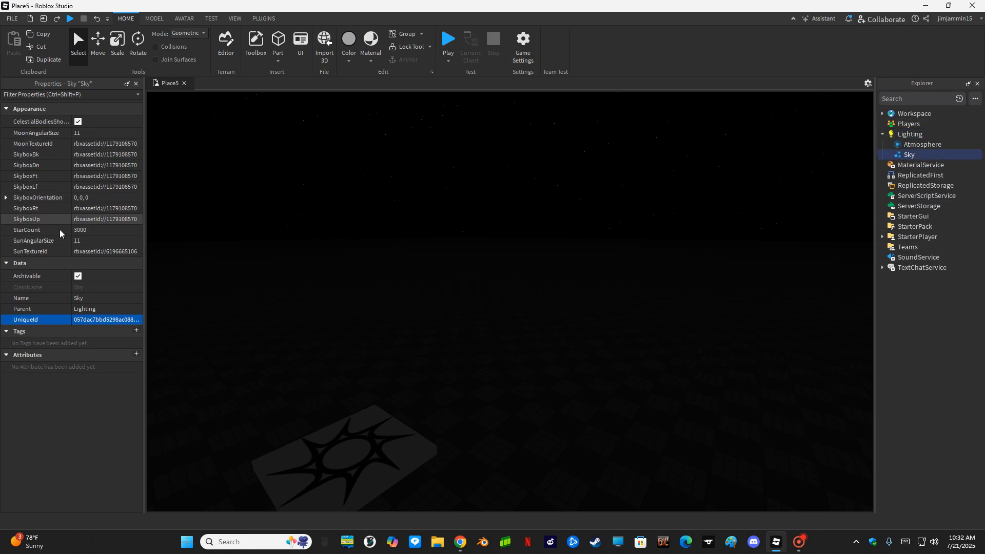
{"action": "key", "text": "Up"}
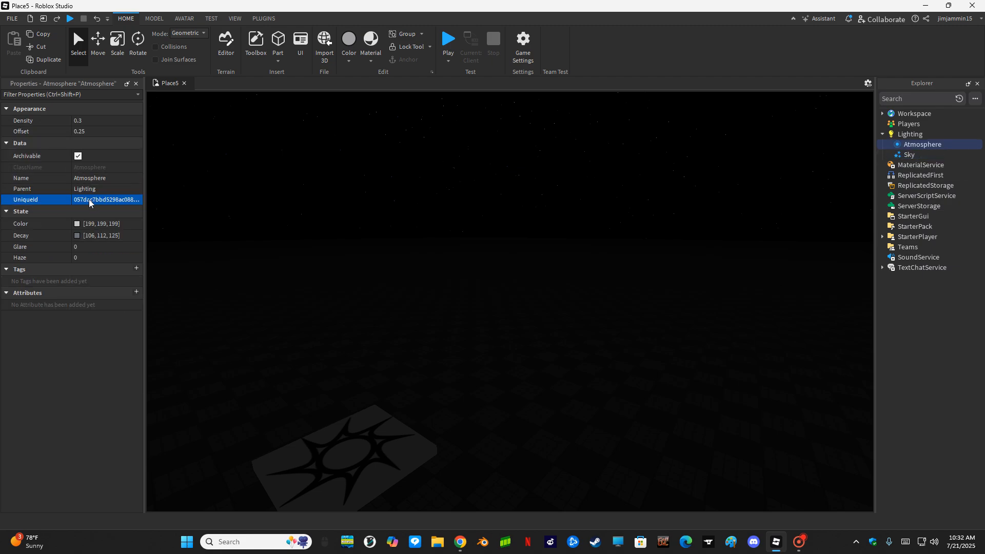
{"action": "key", "text": "Down"}
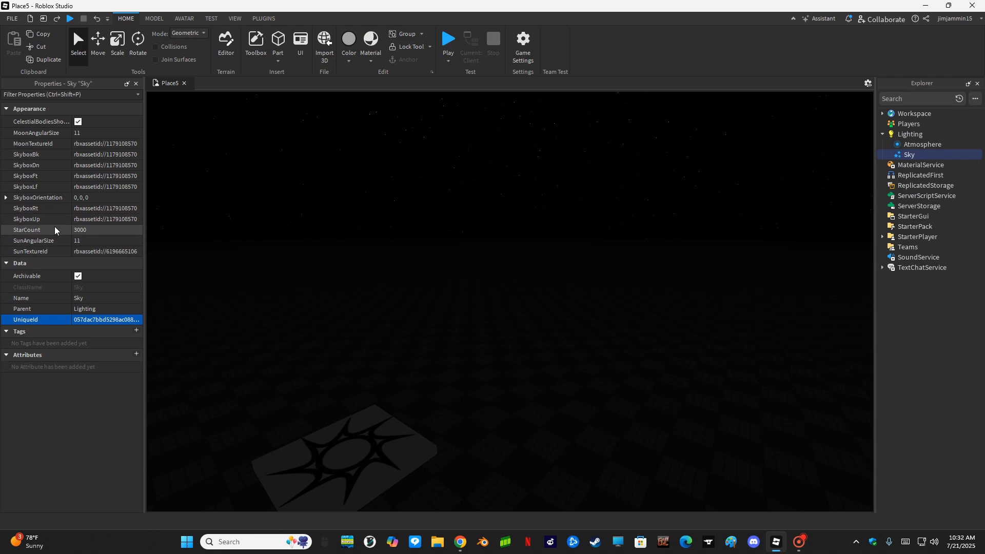
{"action": "left_click", "coordinate": [131, 229]}
{"action": "type", "text": "0"}
{"action": "key", "text": "Return"}
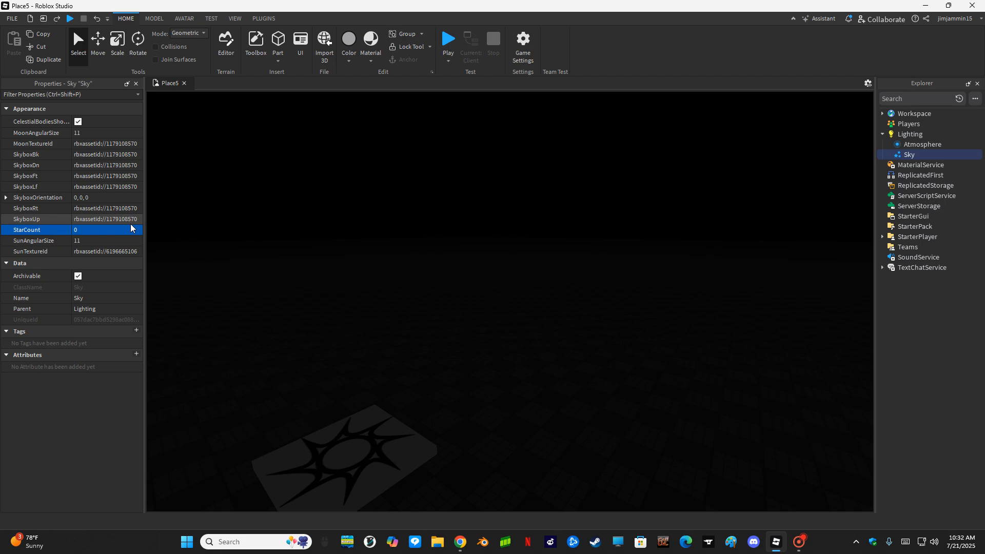
{"action": "left_click", "coordinate": [345, 236]}
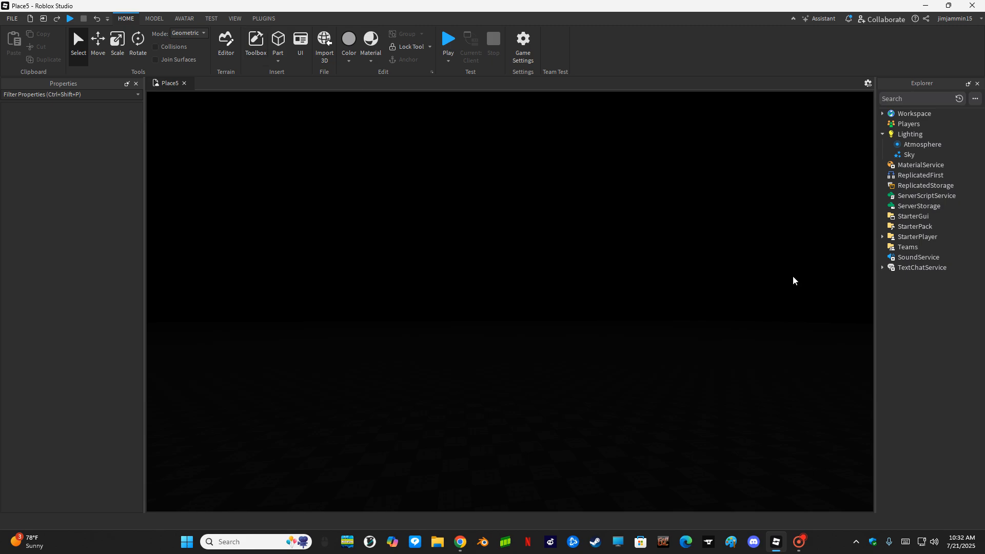
- Try a StarCount of 1000, then a larger star count
{"action": "left_click", "coordinate": [908, 157]}
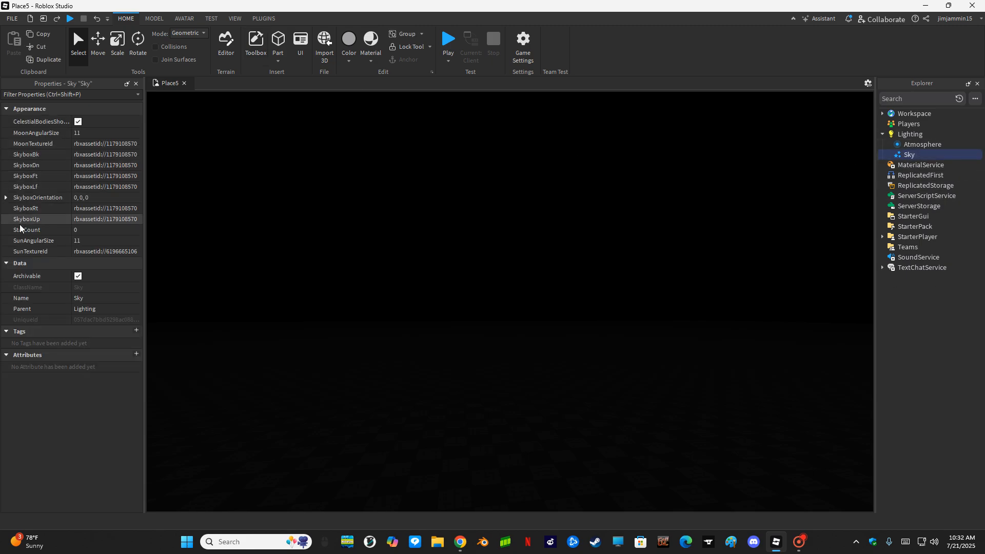
{"action": "left_click", "coordinate": [77, 230]}
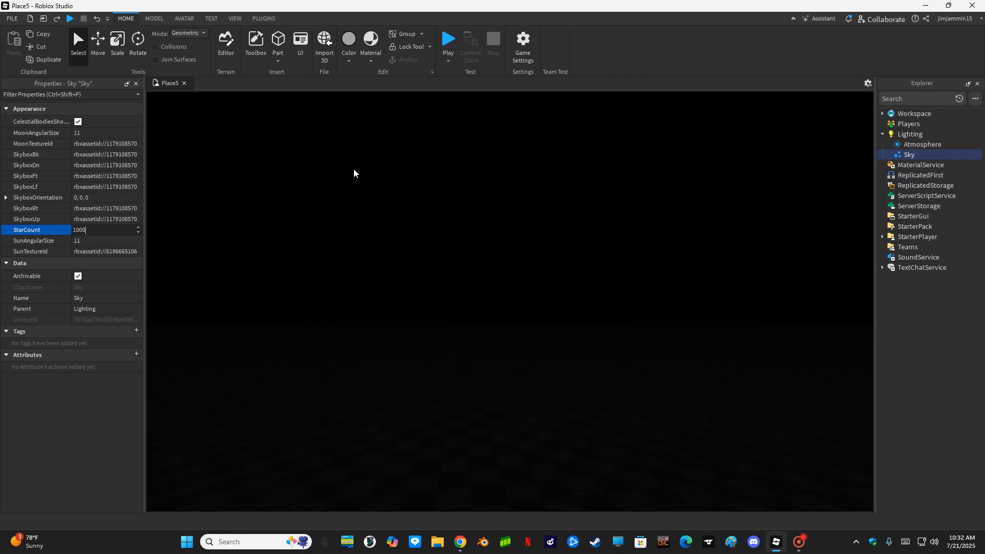
{"action": "key", "text": "Return"}
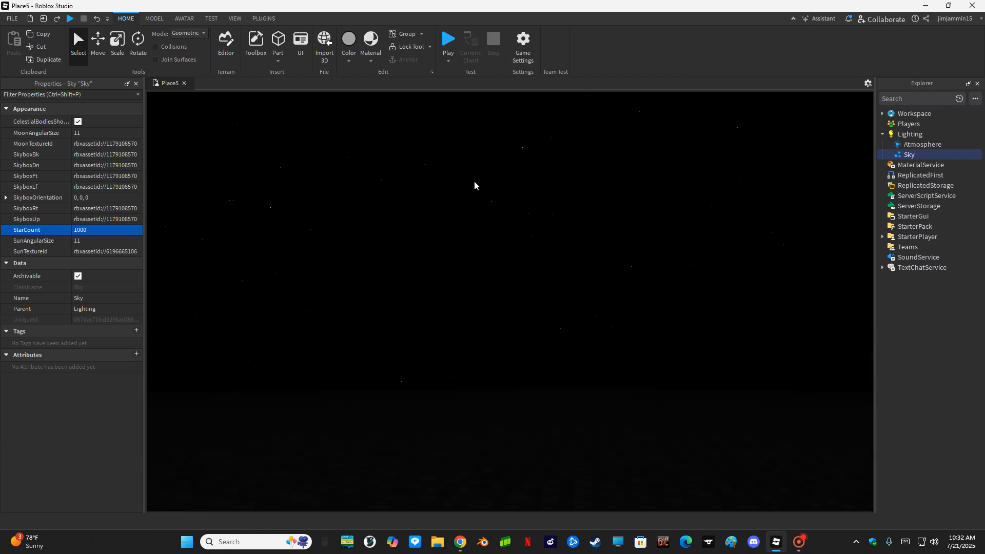
{"action": "left_click", "coordinate": [94, 228]}
{"action": "type", "text": "0"}
{"action": "key", "text": "Return"}
- Try a StarCount of 10, then settle on 2500 stars
{"action": "left_click", "coordinate": [81, 229]}
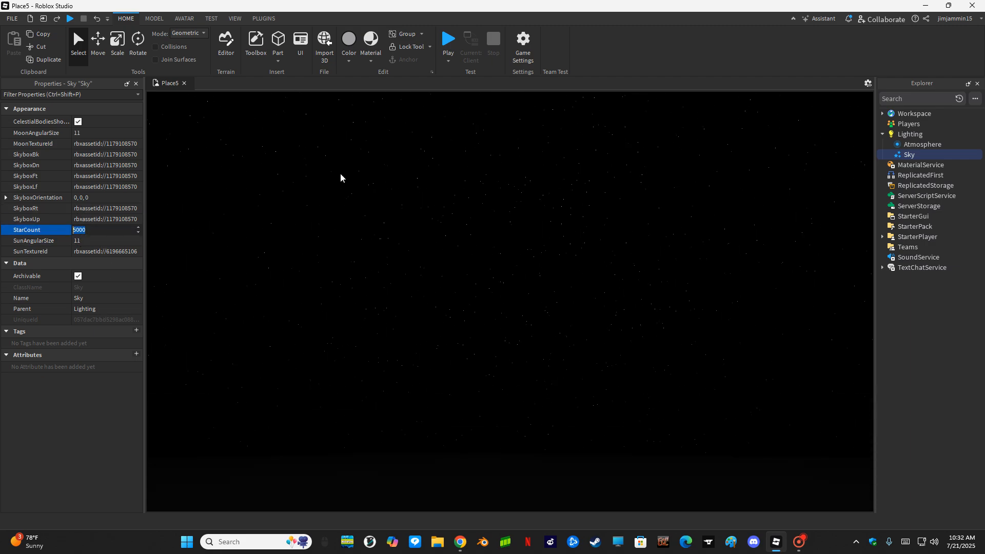
{"action": "type", "text": "10"}
{"action": "key", "text": "Return"}
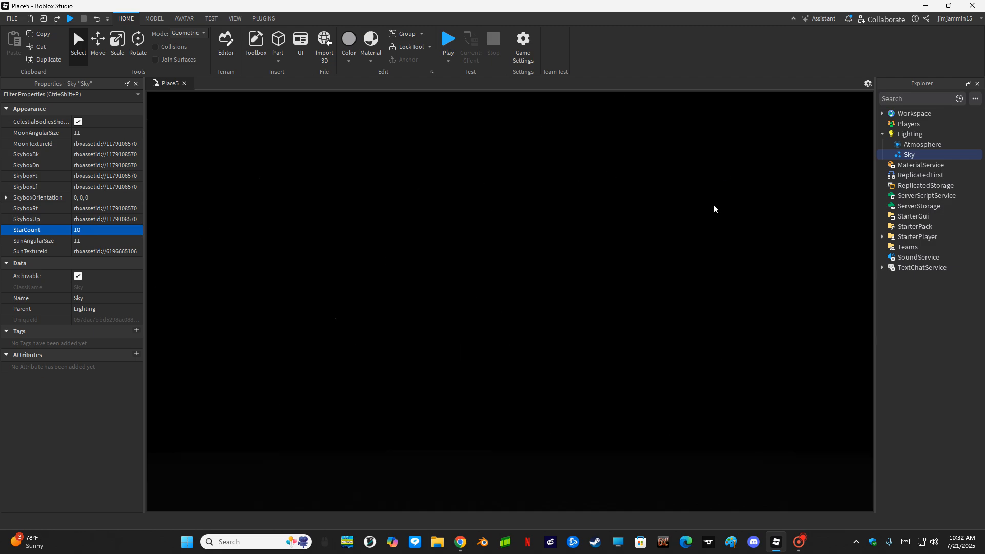
{"action": "right_click_drag", "start_coordinate": [667, 194], "coordinate": [395, 223]}
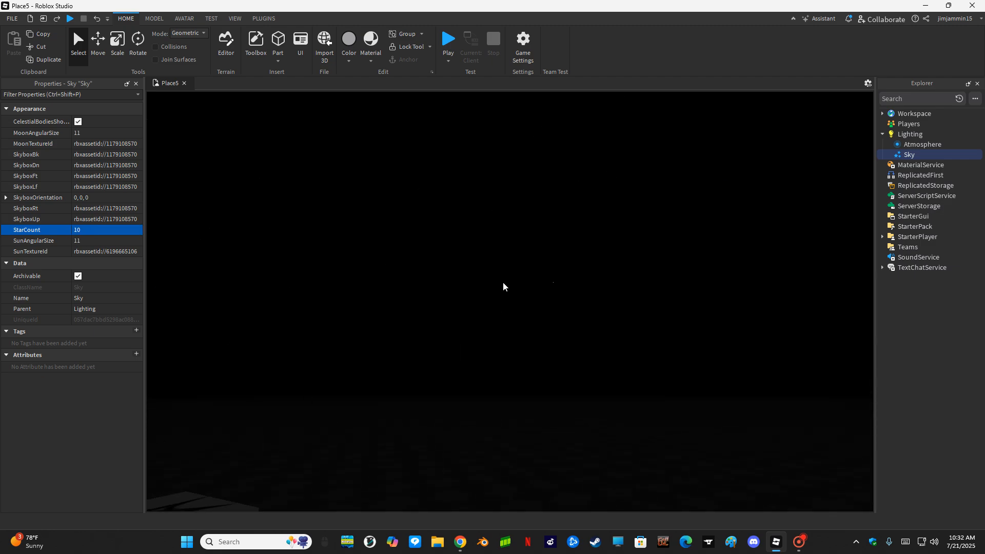
{"action": "left_click", "coordinate": [80, 231]}
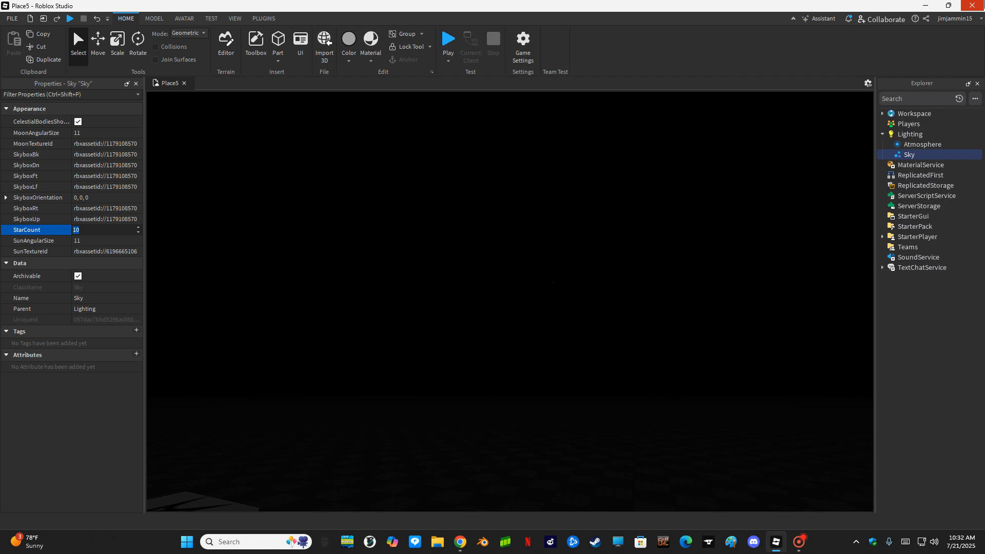
{"action": "type", "text": "2500"}
{"action": "key", "text": "Return"}
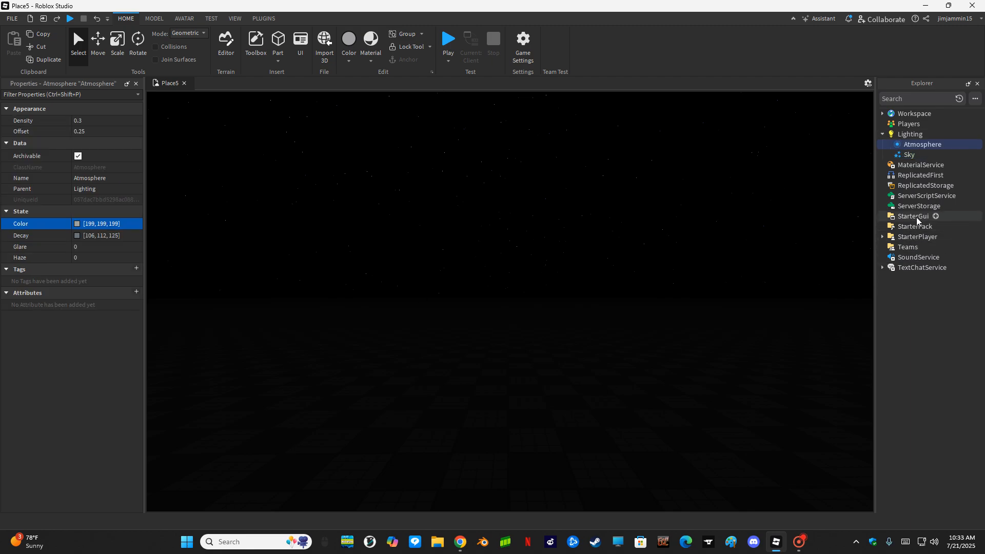
- Insert a ScreenGui under StarterGui
{"action": "left_click", "coordinate": [923, 218]}
{"action": "left_click", "coordinate": [936, 216]}
{"action": "left_click", "coordinate": [278, 172]}
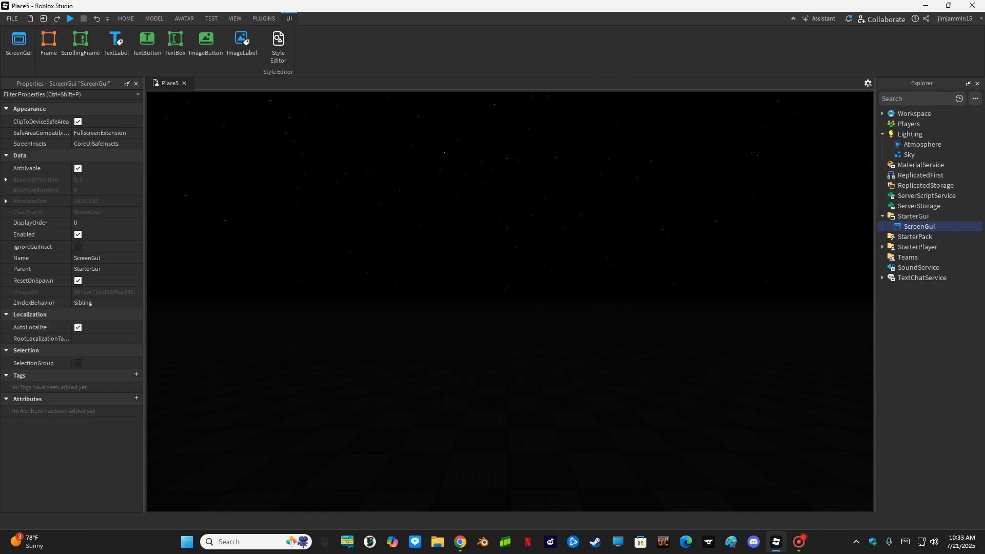
- Rename the ScreenGui 'Shadows' and insert a Frame into it
{"action": "key", "text": "F2"}
{"action": "type", "text": "Shadows"}
{"action": "key", "text": "Return"}
{"action": "left_click", "coordinate": [937, 226]}
{"action": "left_click", "coordinate": [292, 171]}
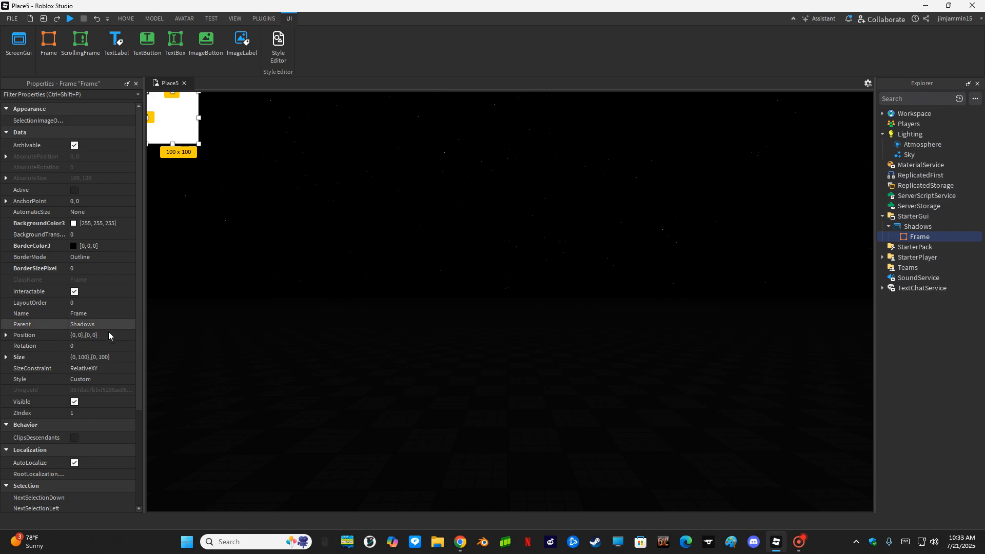
- Set the Frame's Size to {1,0},{1,0}
{"action": "left_click", "coordinate": [97, 357]}
{"action": "key", "text": "BackSpace"}
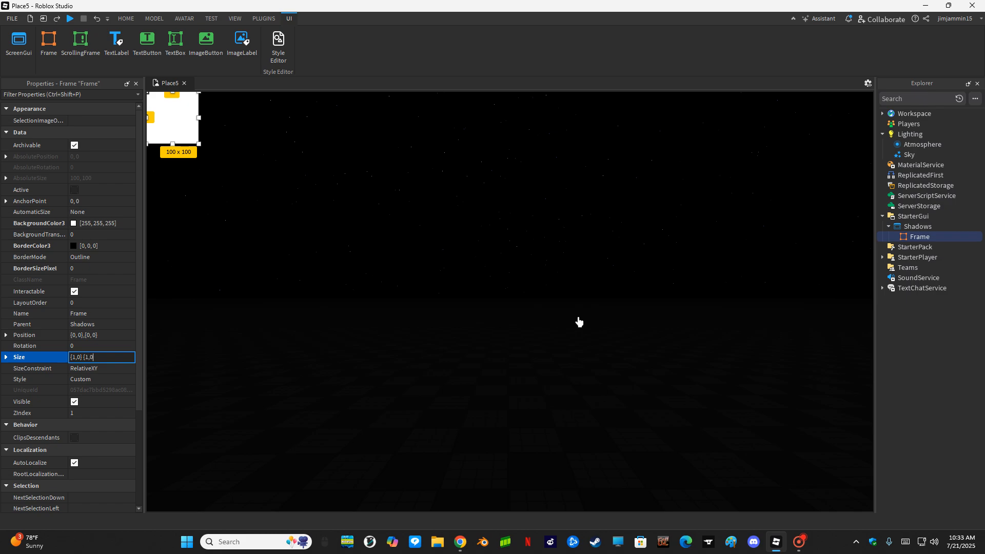
{"action": "key", "text": "Return"}
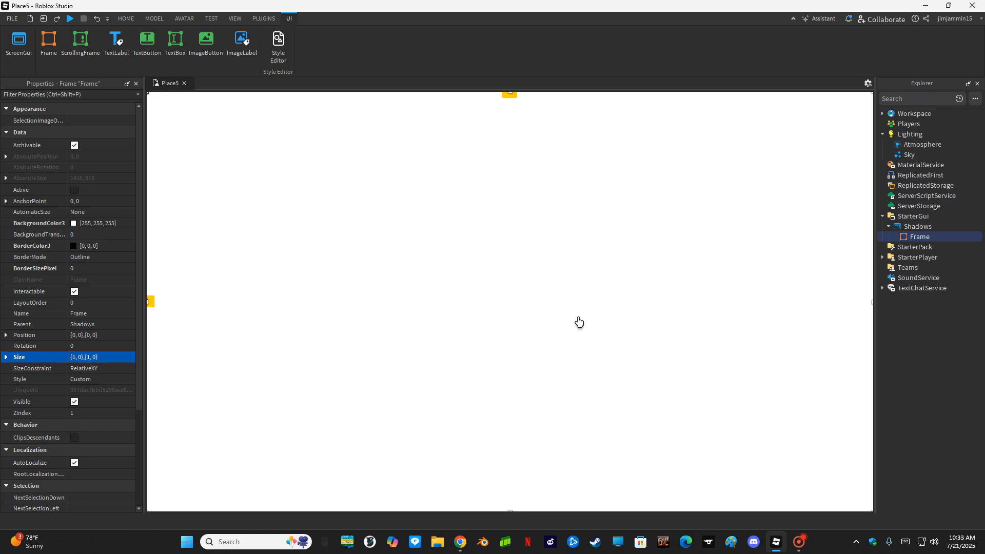
- Give the Frame a black background at 0.6 transparency and start a playtest
{"action": "left_click", "coordinate": [74, 224]}
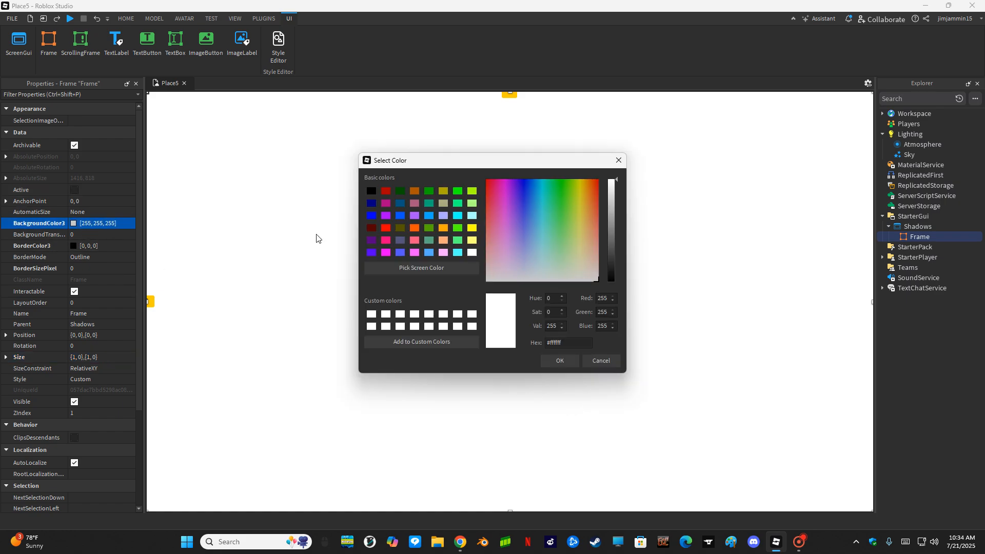
{"action": "left_click", "coordinate": [372, 192]}
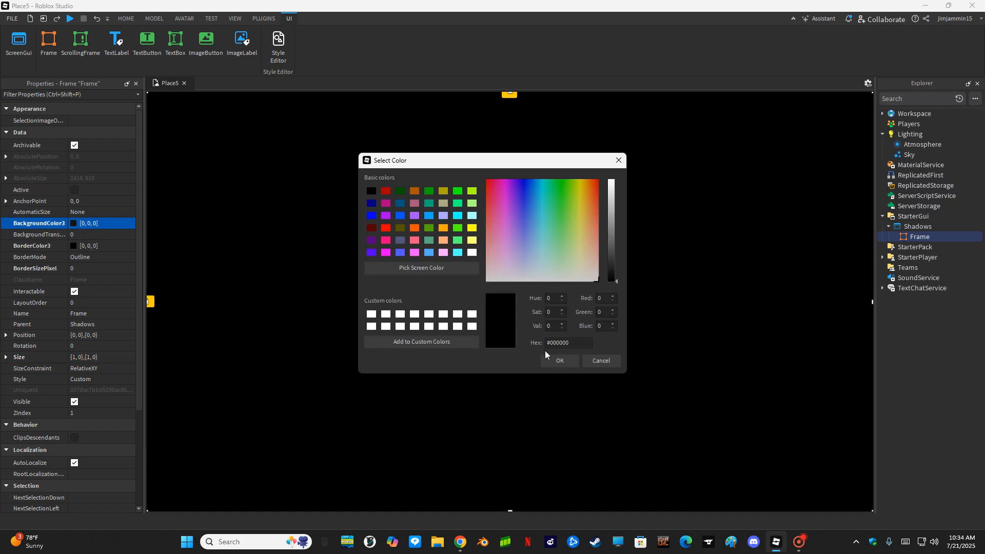
{"action": "left_click", "coordinate": [559, 361]}
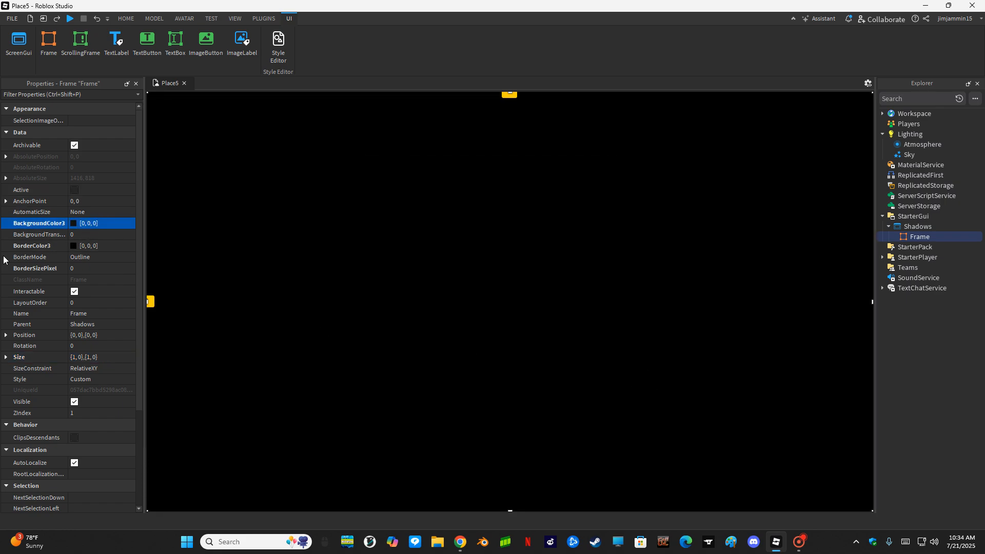
{"action": "left_click", "coordinate": [84, 237]}
{"action": "type", "text": ".6"}
{"action": "key", "text": "Return"}
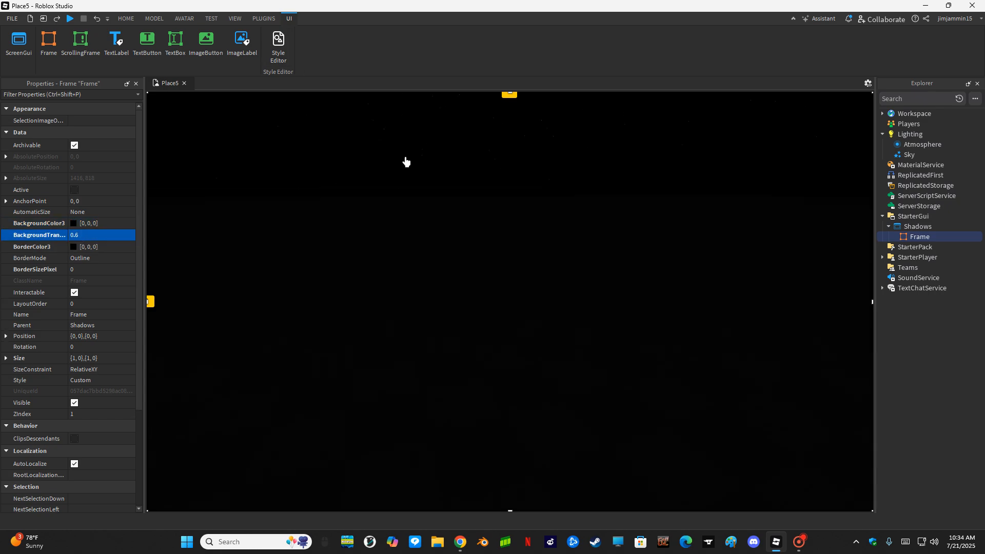
{"action": "left_click", "coordinate": [72, 18]}
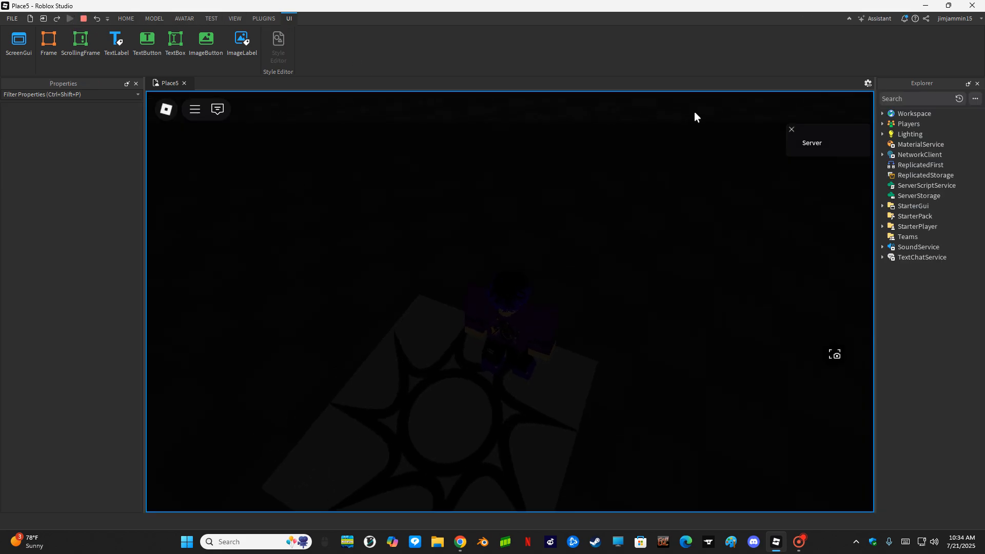
- Resize the Frame to {1,0},{1.166,0} at Position {0,0},{-0.095,0}, verifying in playtest
{"action": "left_click", "coordinate": [87, 19]}
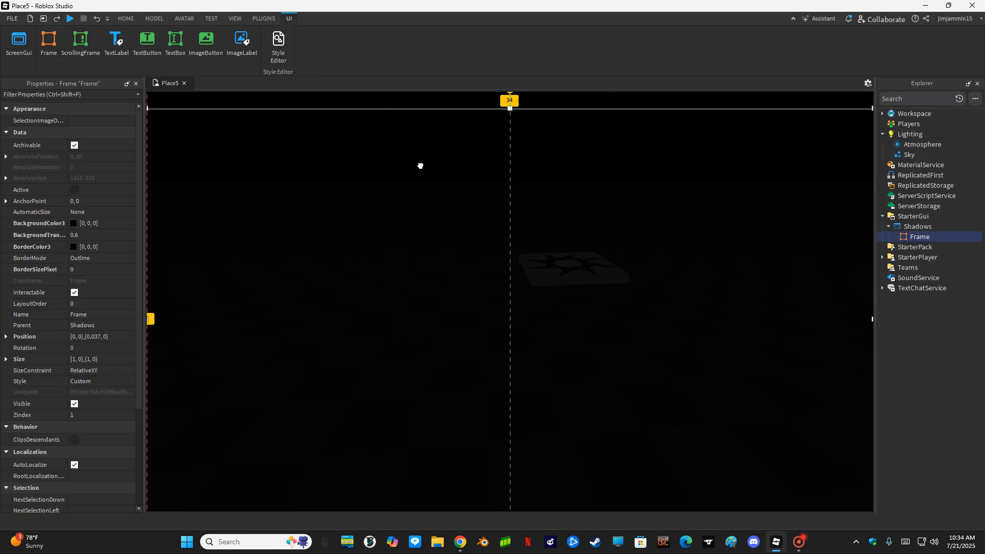
{"action": "left_click_drag", "start_coordinate": [420, 166], "coordinate": [420, 213]}
{"action": "left_click_drag", "start_coordinate": [510, 162], "coordinate": [509, 93]}
{"action": "left_click_drag", "start_coordinate": [492, 226], "coordinate": [491, 187]}
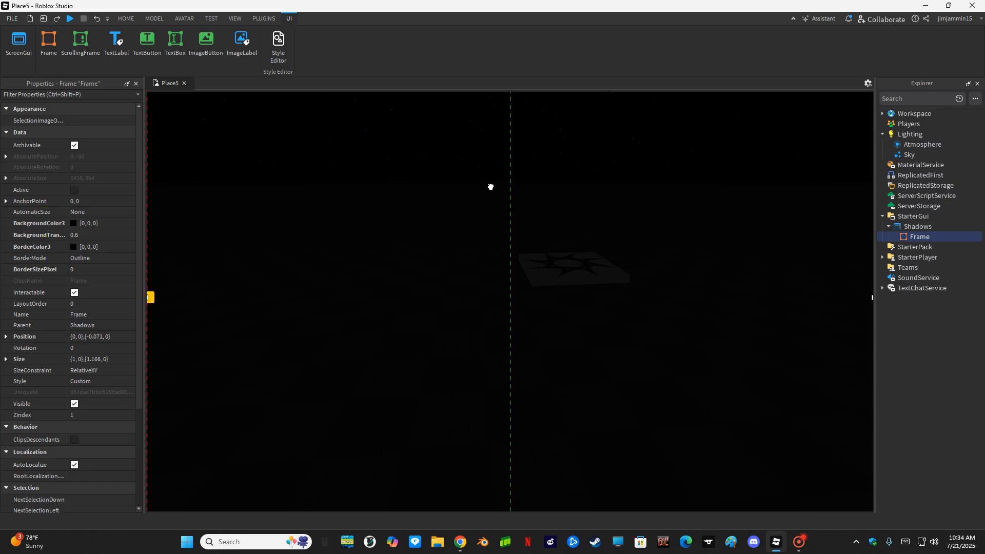
{"action": "left_click", "coordinate": [71, 18]}
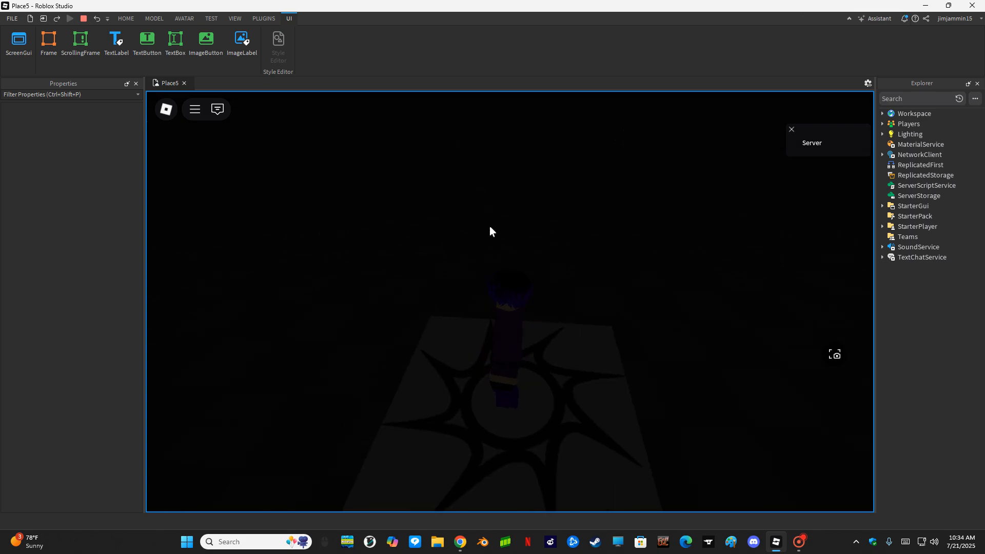
{"action": "left_click", "coordinate": [83, 18]}
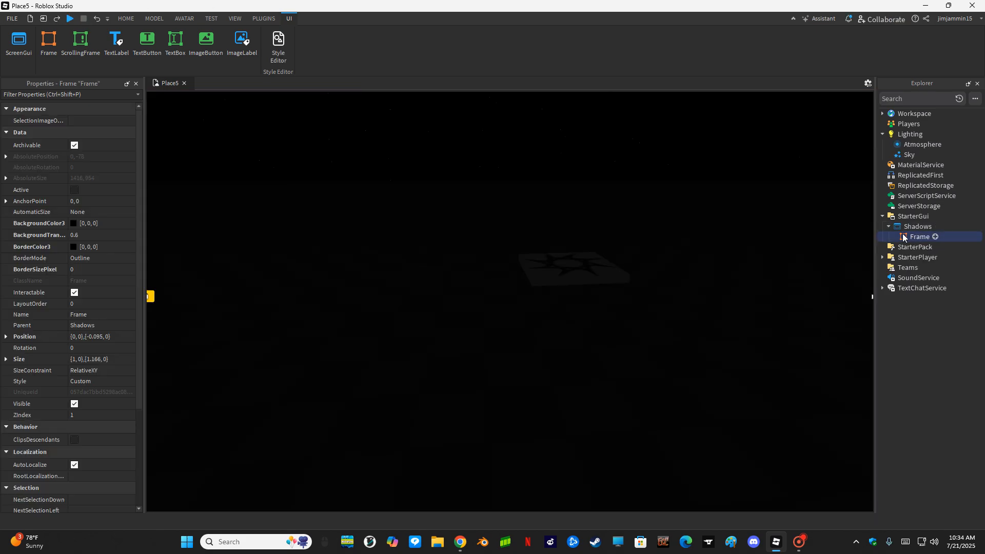
- Rename the Frame to 'Darkness' and check its border colour
{"action": "key", "text": "F2"}
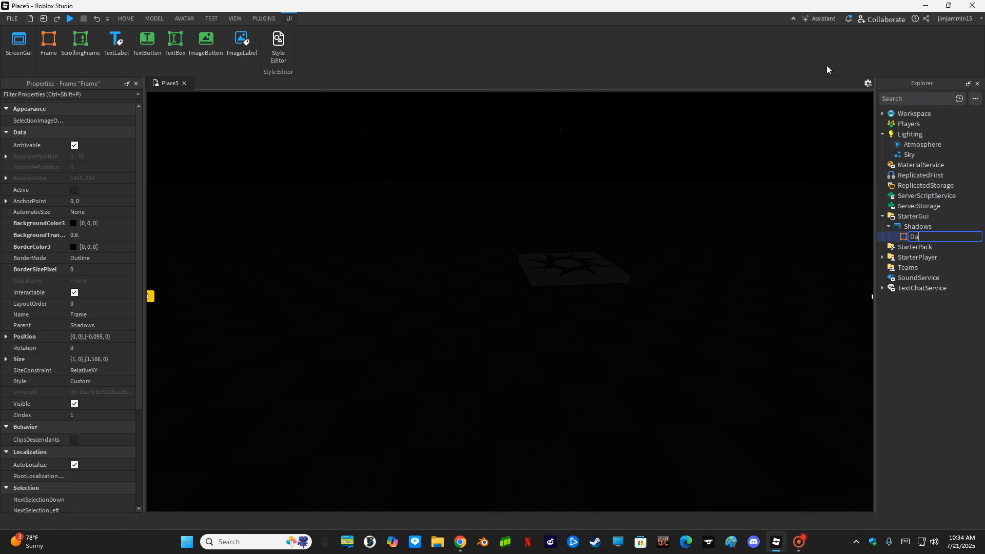
{"action": "key", "text": "Return"}
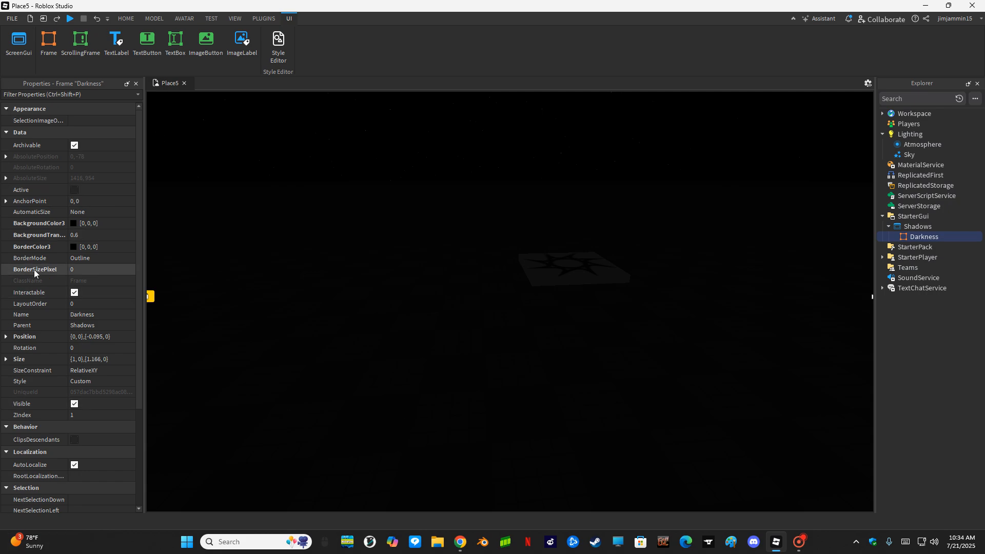
{"action": "left_click", "coordinate": [75, 246]}
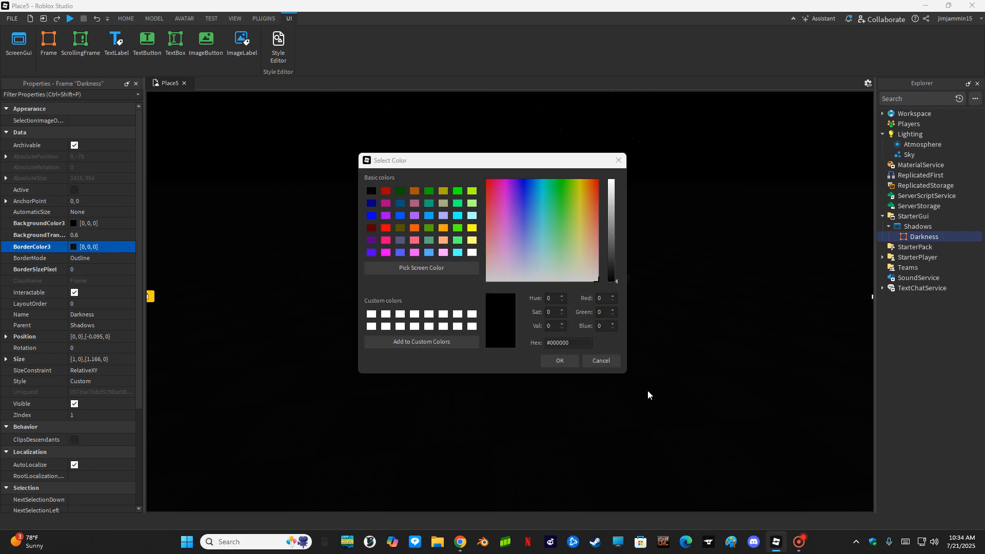
{"action": "left_click", "coordinate": [601, 361]}
- Try BackgroundTransparency values 0.8, 0.4 and 0.2, then settle on 0.6
{"action": "left_click", "coordinate": [102, 234]}
{"action": "type", "text": ".8"}
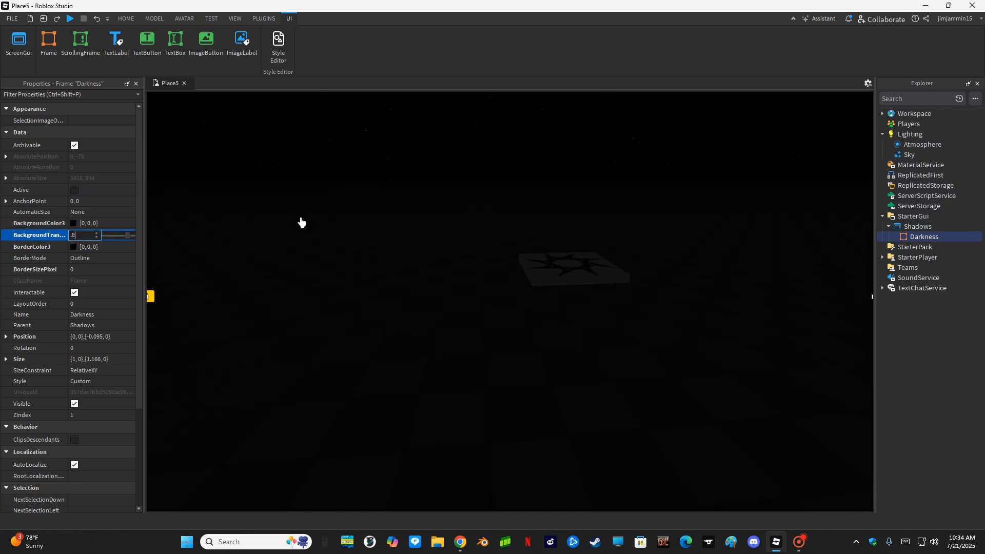
{"action": "key", "text": "BackSpace"}
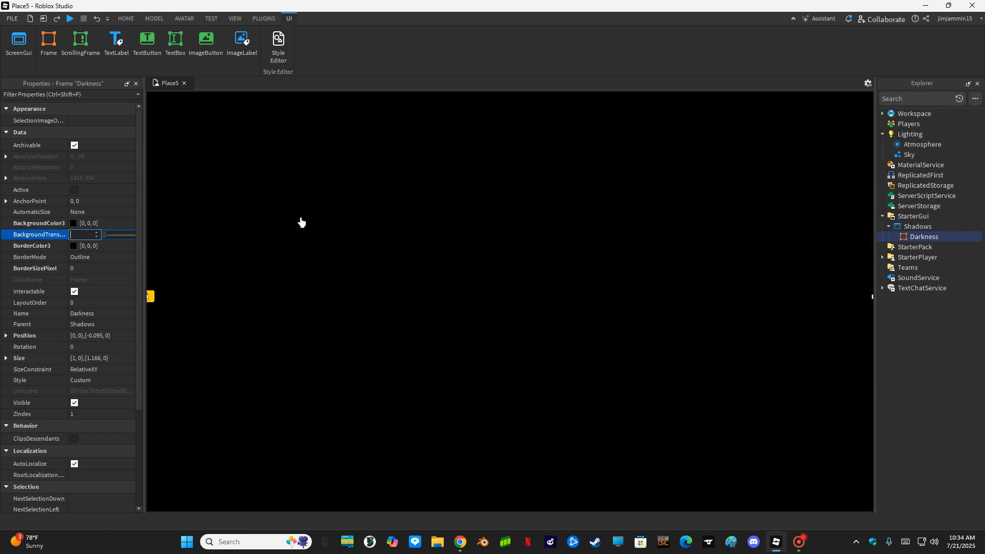
{"action": "type", "text": "4"}
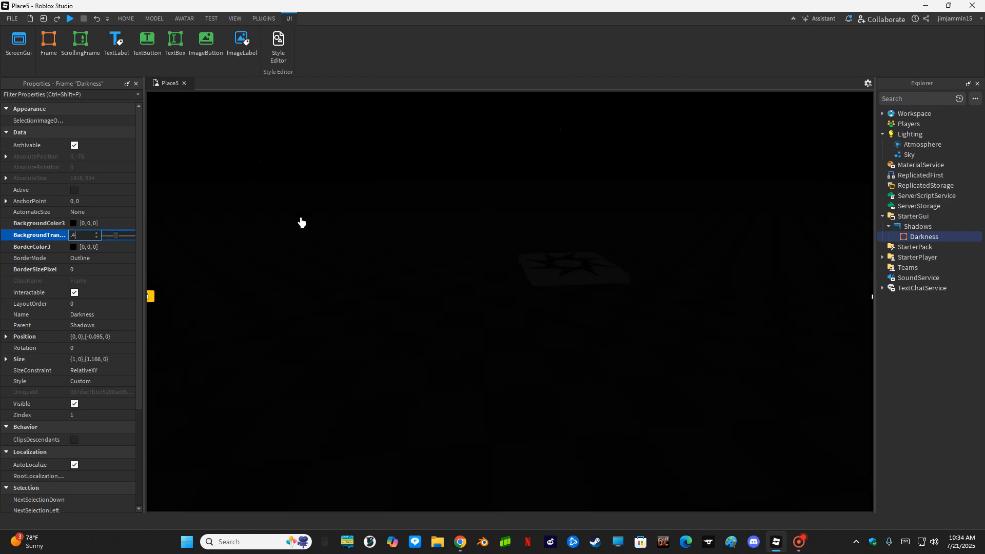
{"action": "key", "text": "BackSpace"}
{"action": "type", "text": "2"}
{"action": "key", "text": "BackSpace"}
{"action": "type", "text": "6"}
{"action": "key", "text": "Return"}
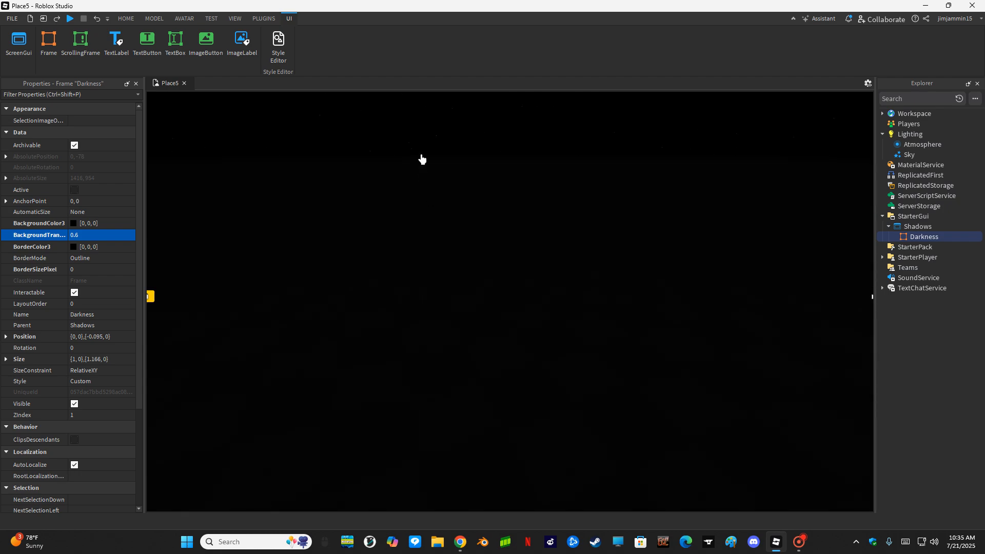
- Insert a BlurEffect into Lighting and set its Size to 2
{"action": "right_click_drag", "start_coordinate": [275, 278], "coordinate": [271, 277]}
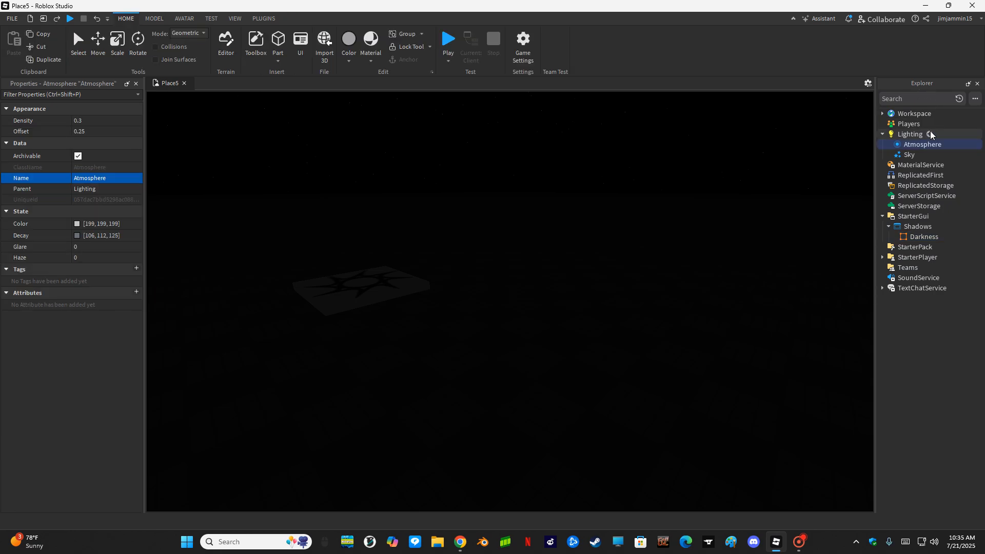
{"action": "left_click", "coordinate": [930, 134]}
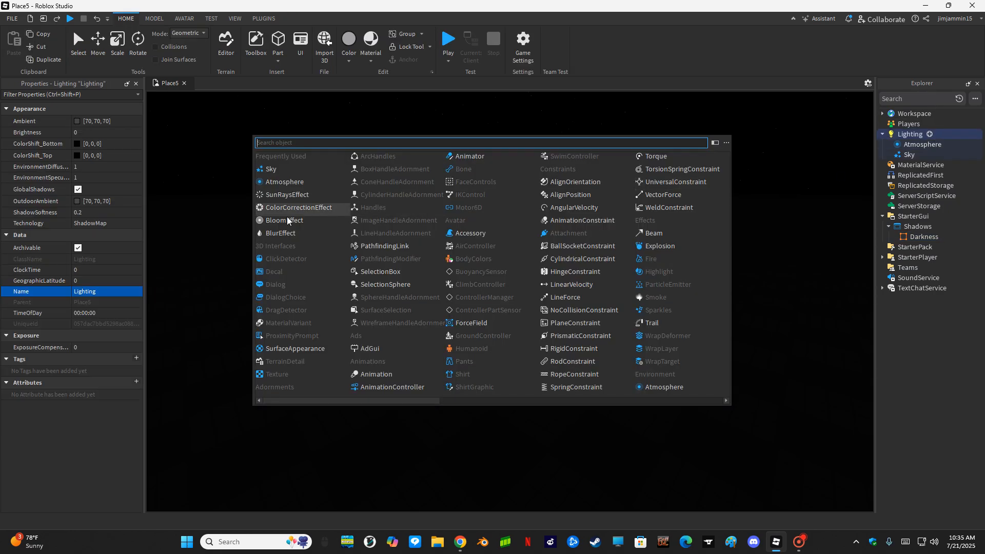
{"action": "left_click", "coordinate": [289, 234]}
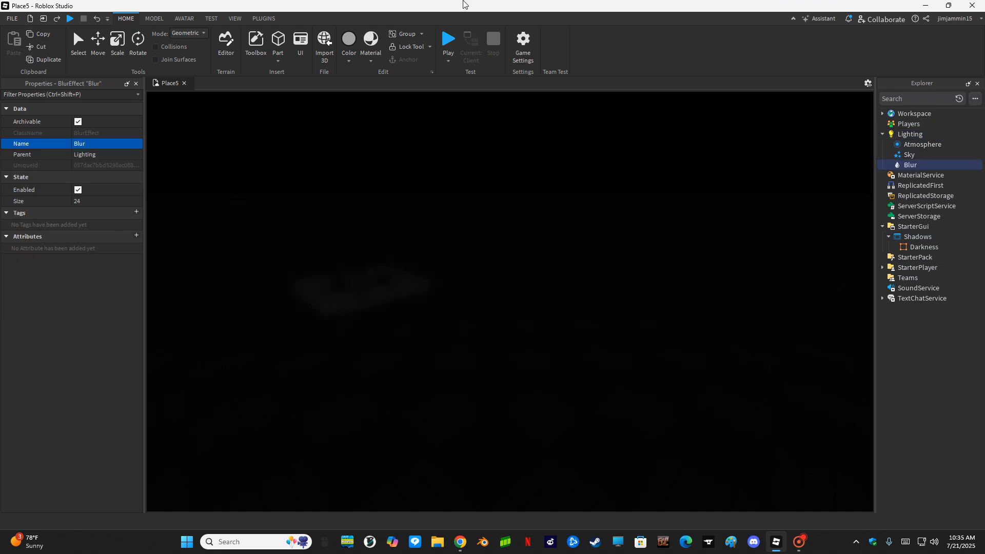
{"action": "left_click", "coordinate": [97, 200]}
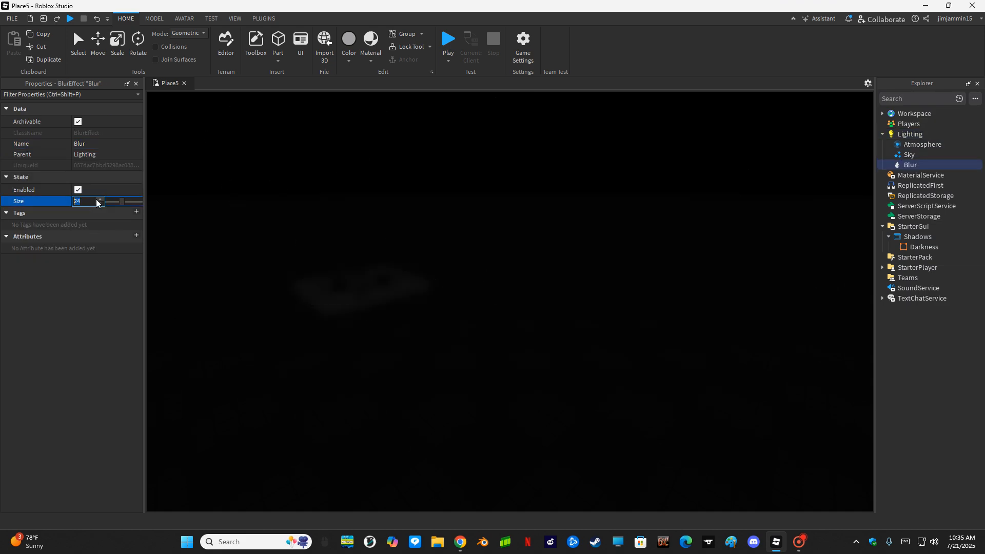
{"action": "type", "text": "2"}
{"action": "key", "text": "Return"}
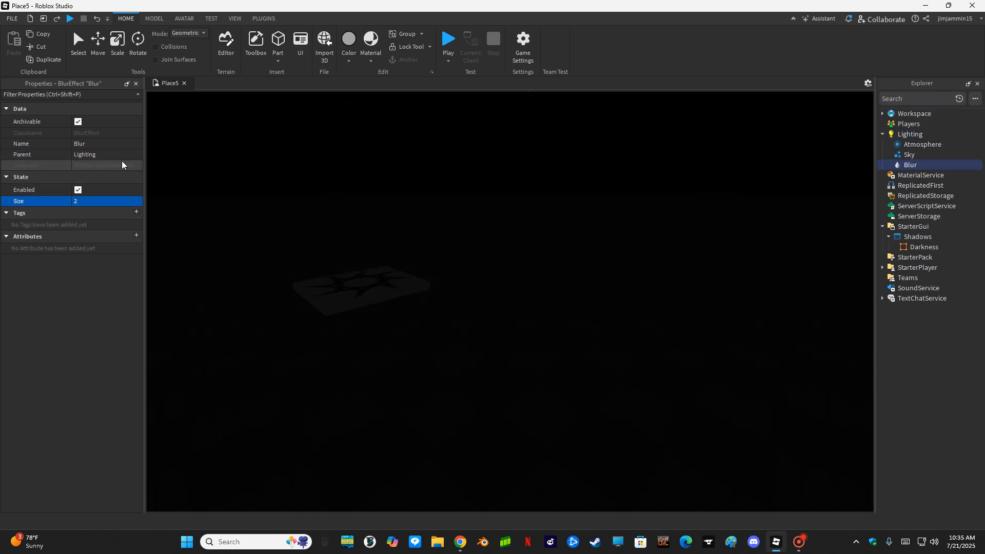
{"action": "right_click_drag", "start_coordinate": [163, 321], "coordinate": [167, 314]}
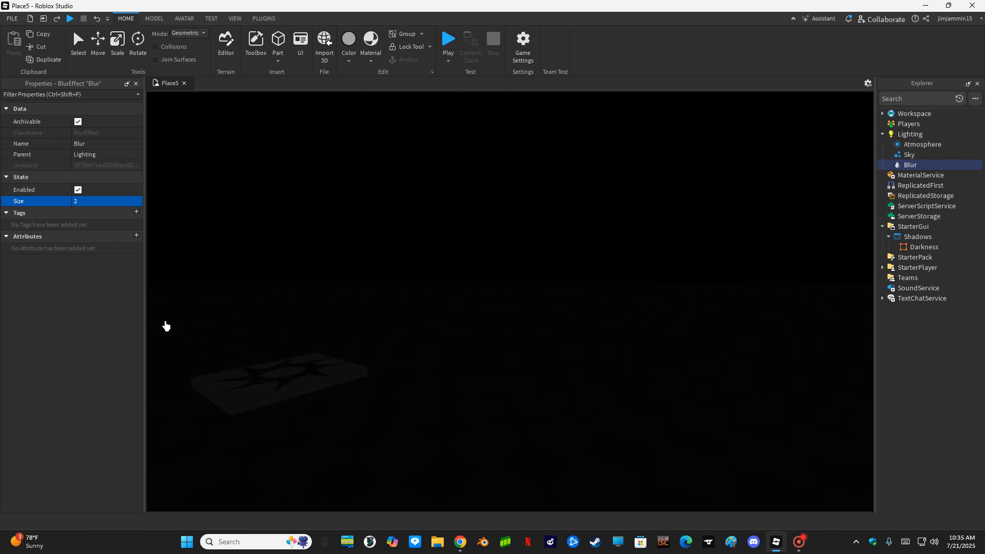
{"action": "left_click", "coordinate": [97, 201]}
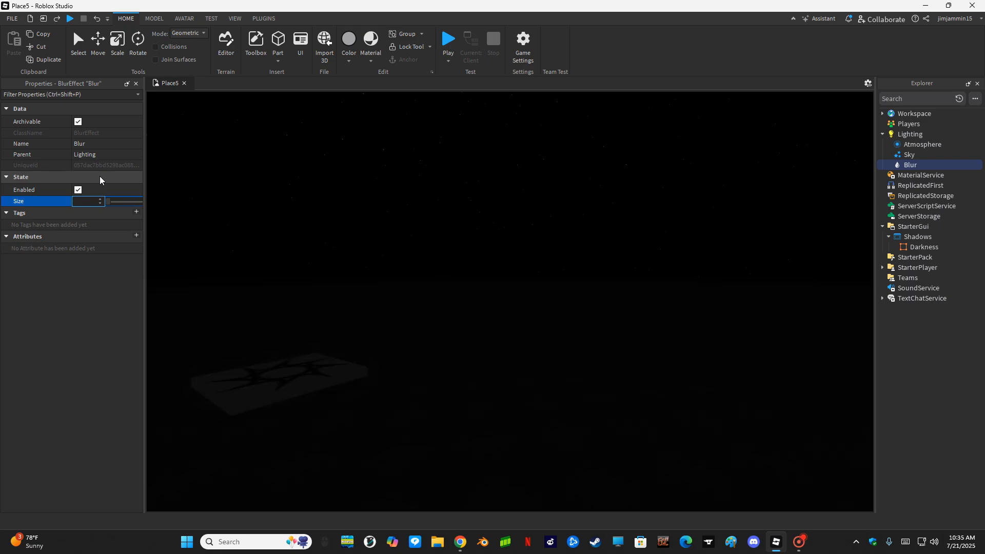
{"action": "key", "text": "Return"}
{"action": "scroll", "coordinate": [376, 275], "scroll_direction": "up", "scroll_amount": 3}
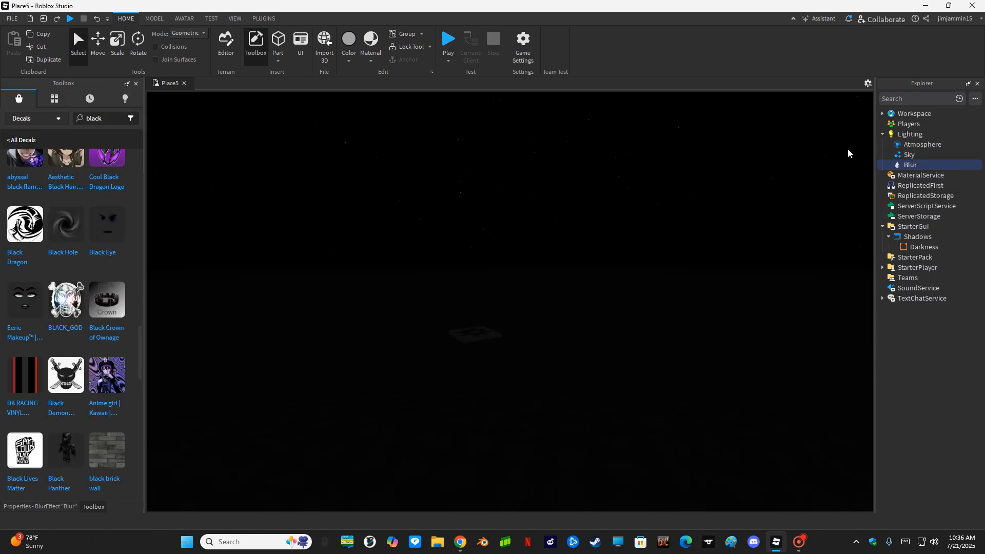
- Set the Lighting Ambient colour to pure black
{"action": "left_click", "coordinate": [894, 136]}
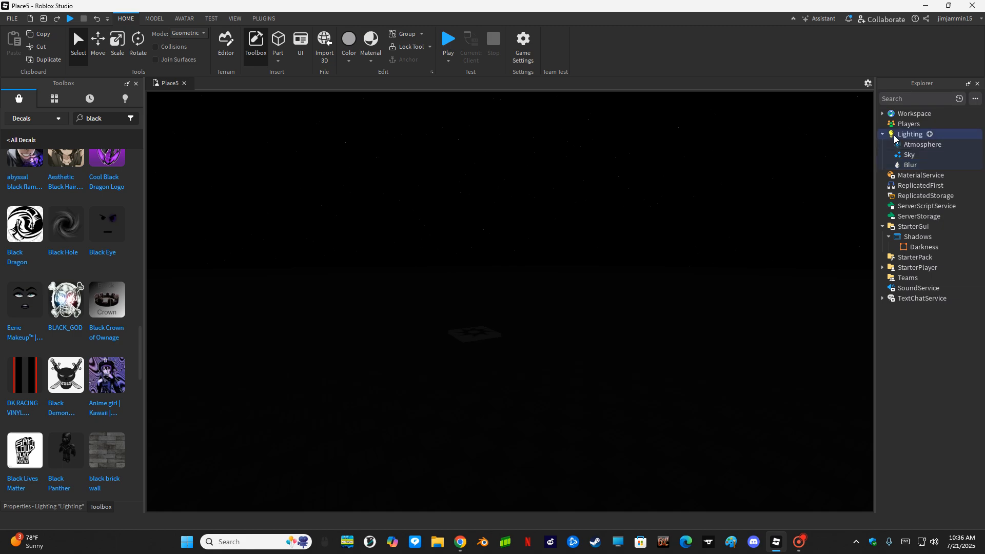
{"action": "left_click", "coordinate": [255, 43]}
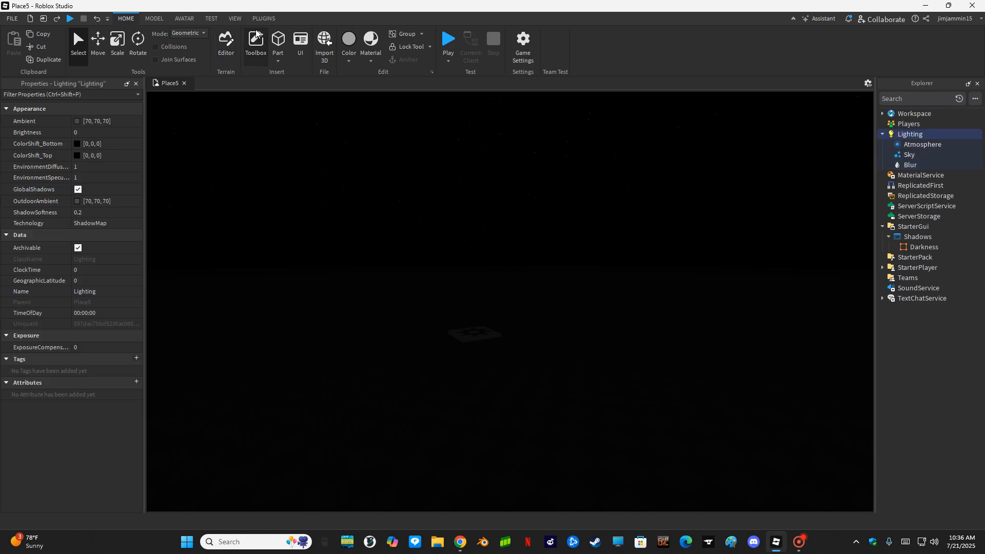
{"action": "left_click", "coordinate": [87, 227]}
{"action": "left_click", "coordinate": [76, 121]}
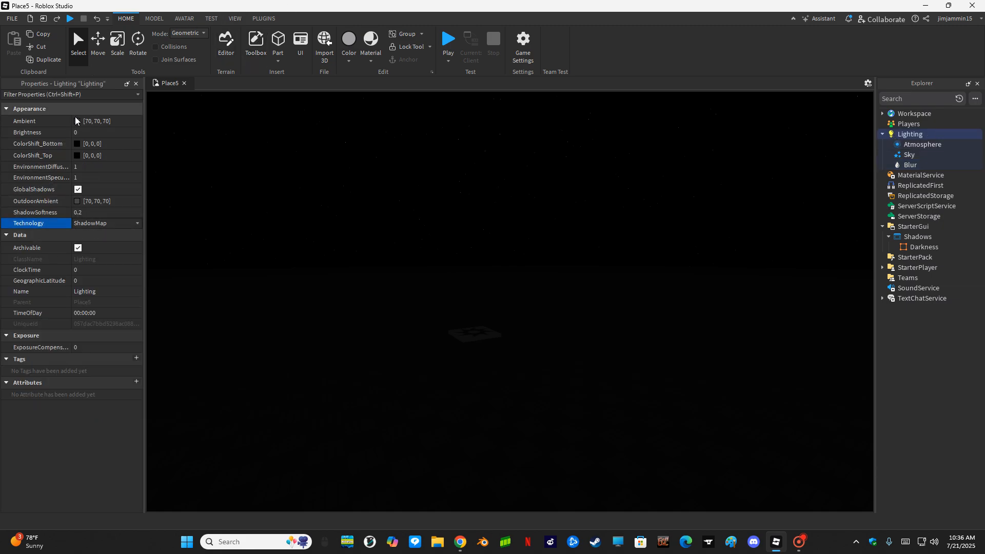
{"action": "left_click", "coordinate": [369, 191]}
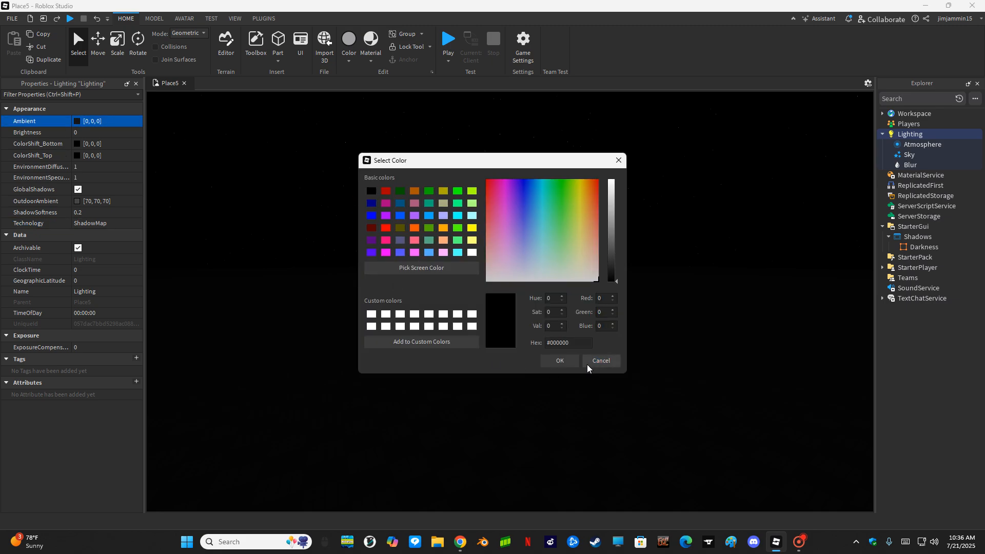
{"action": "left_click", "coordinate": [558, 360]}
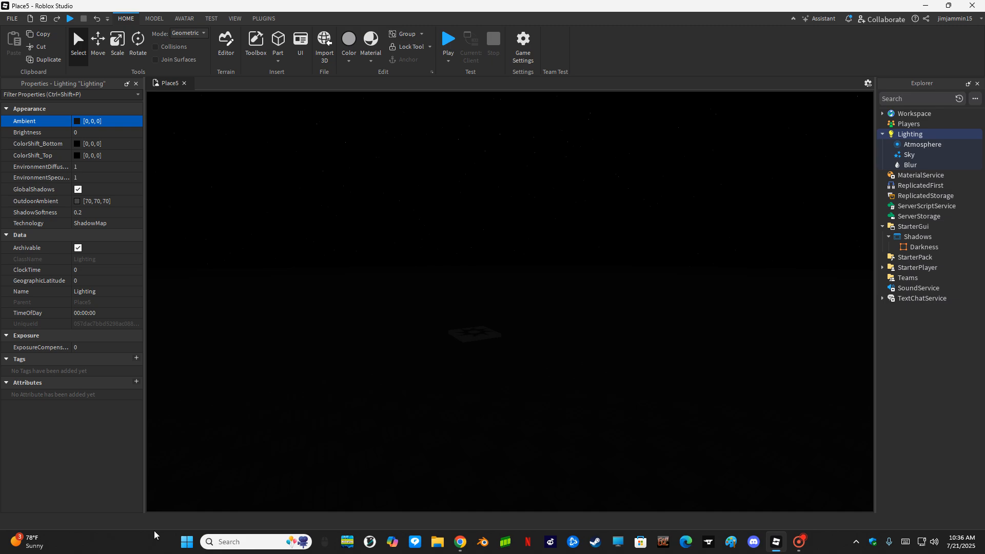
- Set Lighting's EnvironmentSpecularScale and EnvironmentDiffuseScale both to 0
{"action": "left_click", "coordinate": [91, 176]}
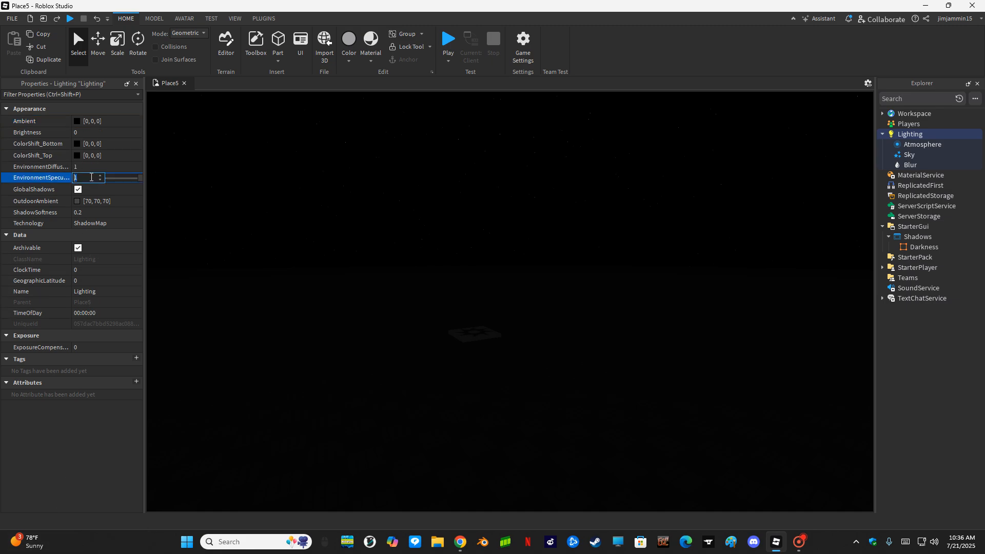
{"action": "type", "text": "0"}
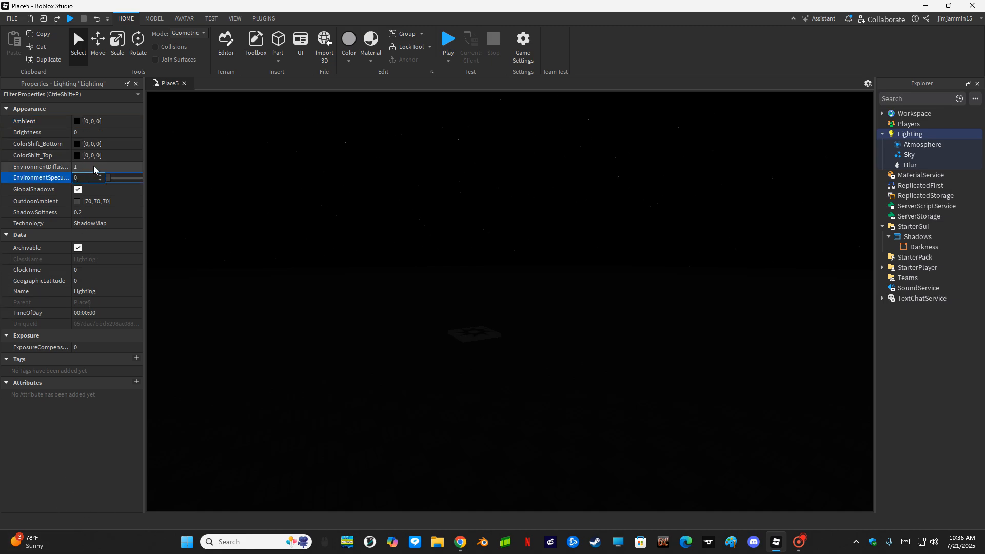
{"action": "left_click", "coordinate": [94, 166]}
{"action": "type", "text": "0"}
{"action": "left_click", "coordinate": [432, 261]}
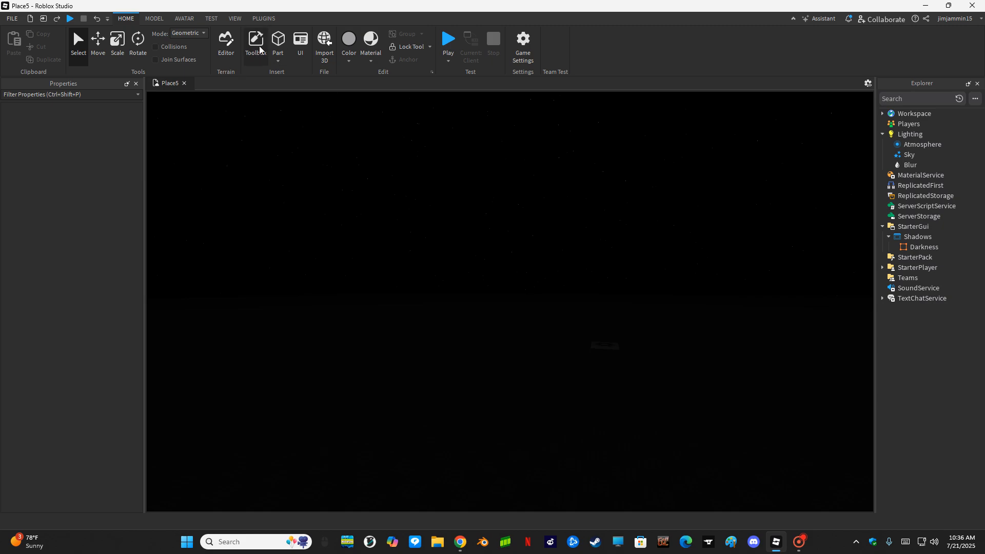
- Insert a new Part and drop it onto the baseplate
{"action": "left_click", "coordinate": [283, 52]}
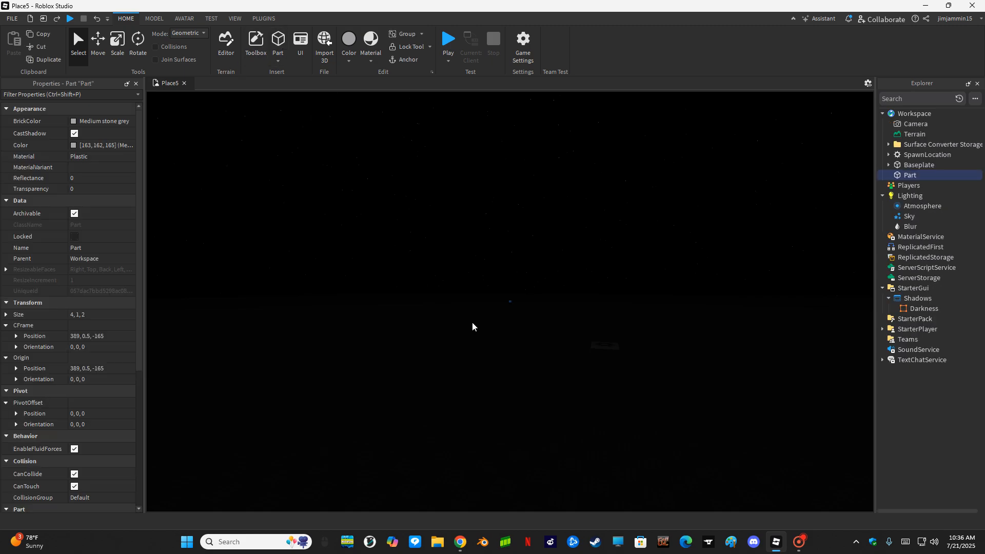
{"action": "left_click", "coordinate": [509, 302]}
{"action": "left_click_drag", "start_coordinate": [509, 303], "coordinate": [561, 376]}
{"action": "scroll", "coordinate": [562, 376], "scroll_direction": "up", "scroll_amount": 3}
{"action": "right_click_drag", "start_coordinate": [561, 376], "coordinate": [523, 265]}
{"action": "key", "text": "d"}
{"action": "key", "text": "s"}
- Resize the part into a flat 6×1×6 pad
{"action": "left_click", "coordinate": [118, 45]}
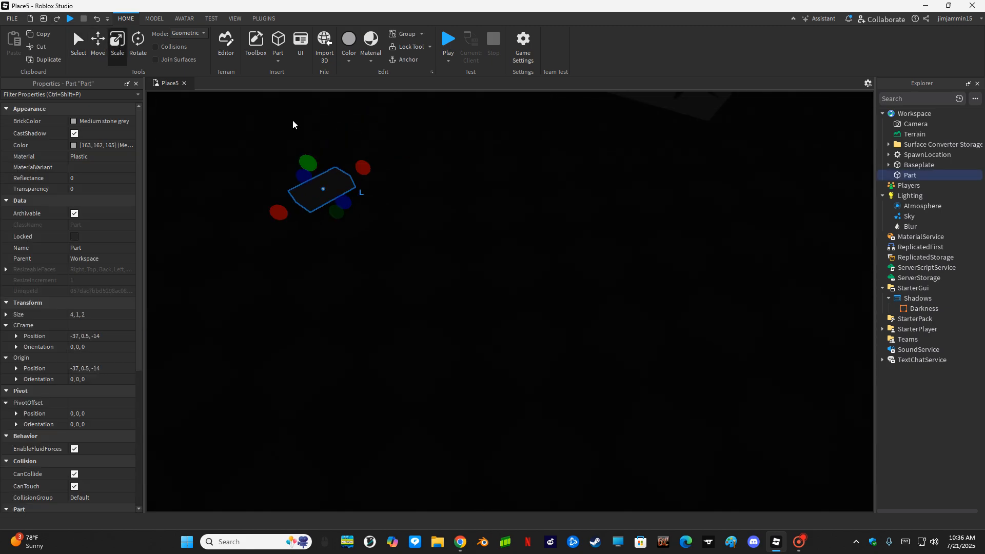
{"action": "left_click_drag", "start_coordinate": [310, 164], "coordinate": [365, 269]}
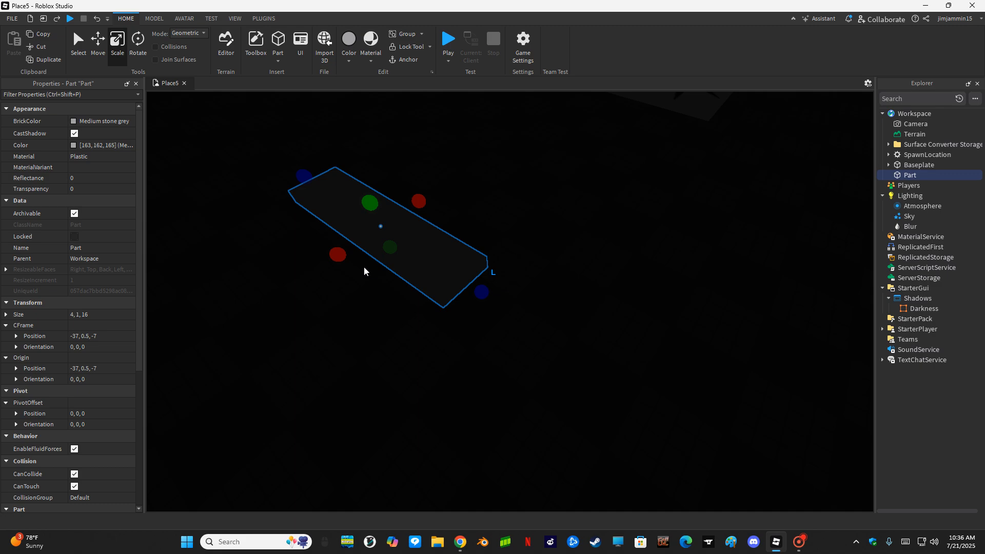
{"action": "left_click_drag", "start_coordinate": [478, 289], "coordinate": [351, 252]}
{"action": "left_click_drag", "start_coordinate": [296, 224], "coordinate": [276, 237]}
{"action": "key", "text": "a"}
{"action": "right_click_drag", "start_coordinate": [276, 237], "coordinate": [346, 278]}
- Give the pad BrickColor Really red and Neon material
{"action": "key", "text": "F2"}
{"action": "left_click", "coordinate": [73, 122]}
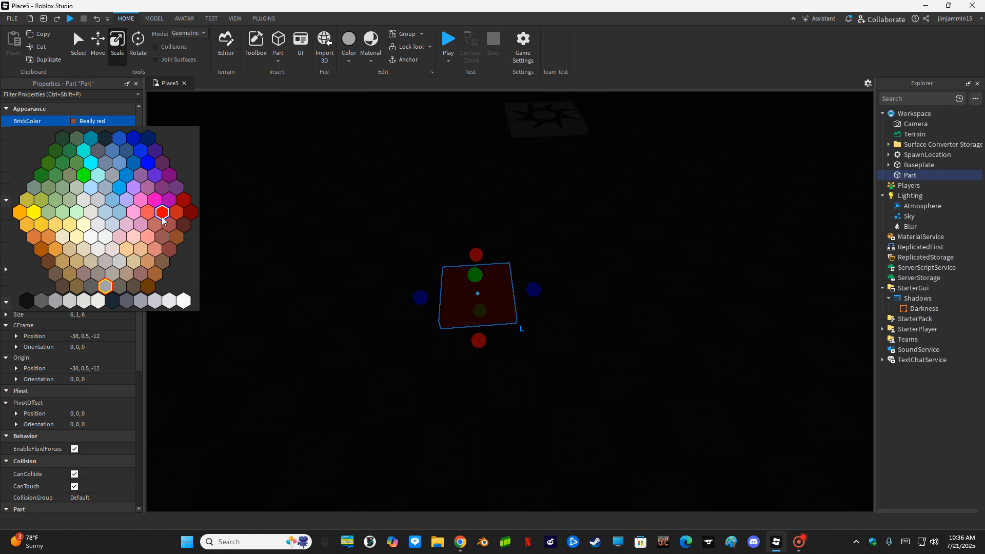
{"action": "left_click", "coordinate": [163, 212]}
{"action": "left_click", "coordinate": [94, 156]}
{"action": "left_click", "coordinate": [94, 156]}
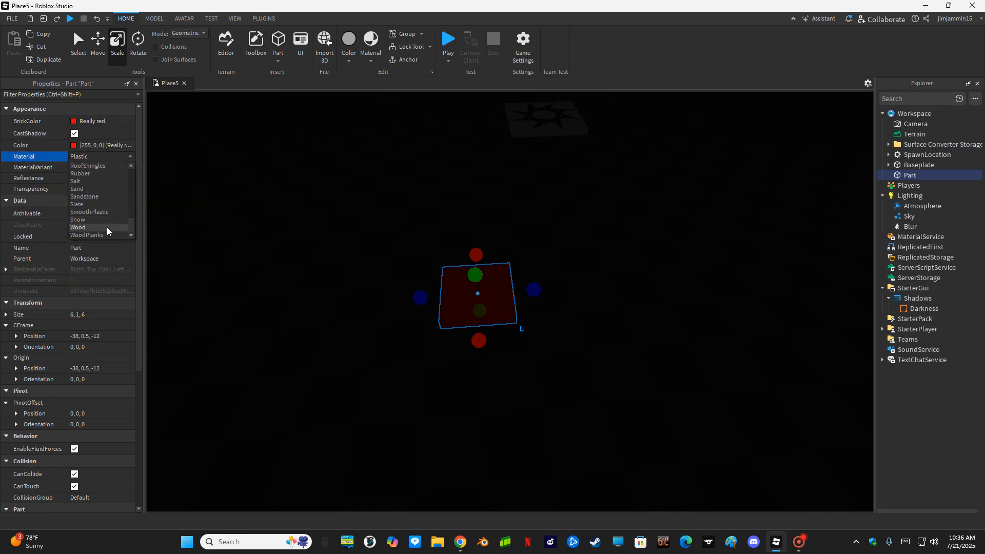
{"action": "scroll", "coordinate": [90, 202], "scroll_direction": "up", "scroll_amount": 4}
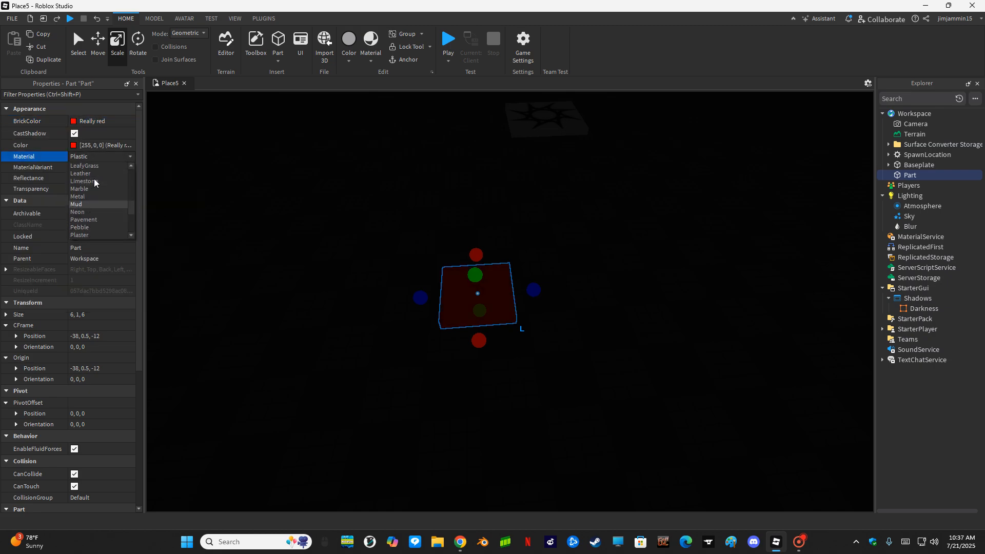
{"action": "left_click", "coordinate": [88, 210]}
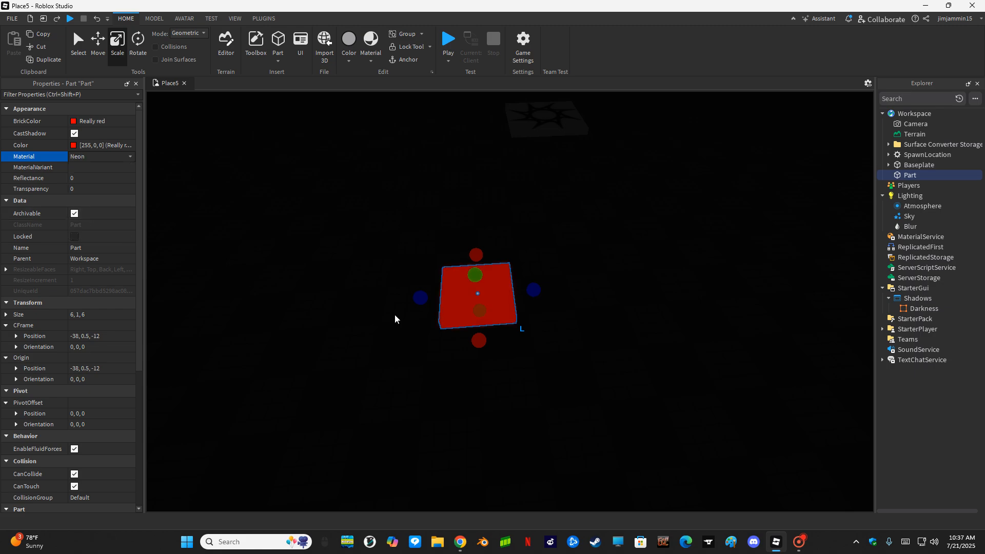
{"action": "left_click", "coordinate": [921, 175]}
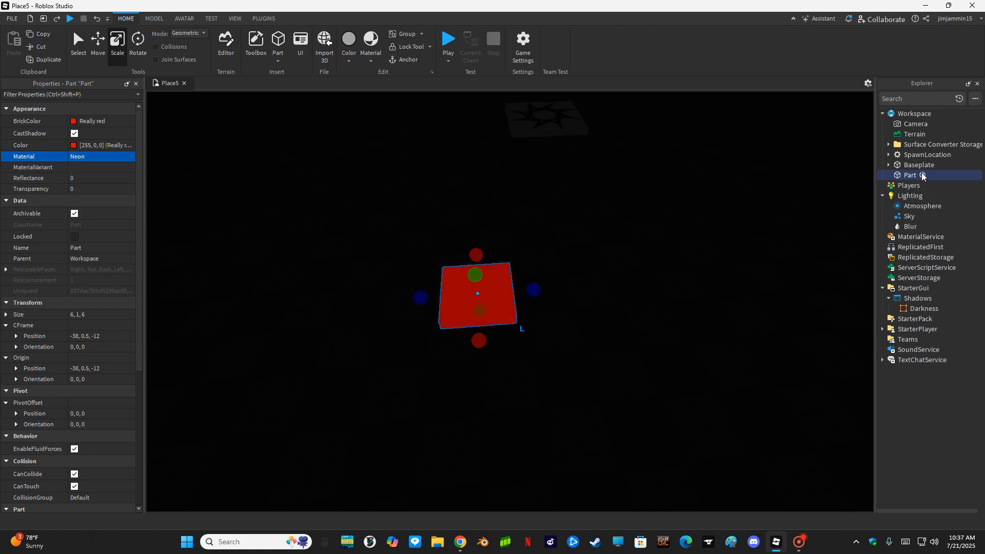
- Add a PointLight to the red pad and move the pad beside the SpawnLocation
{"action": "left_click", "coordinate": [314, 233]}
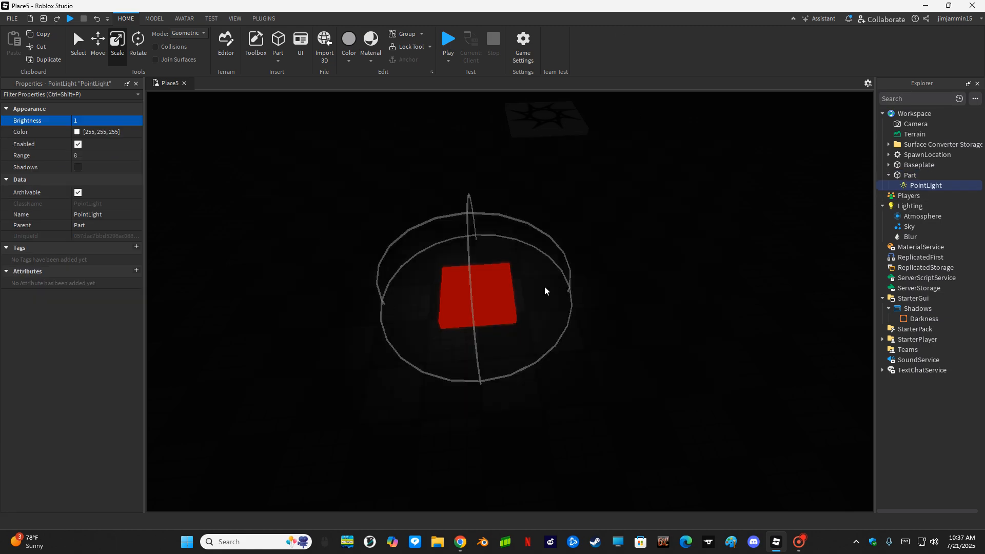
{"action": "right_click_drag", "start_coordinate": [577, 325], "coordinate": [577, 303]}
{"action": "left_click", "coordinate": [607, 359]}
{"action": "left_click_drag", "start_coordinate": [489, 408], "coordinate": [473, 260]}
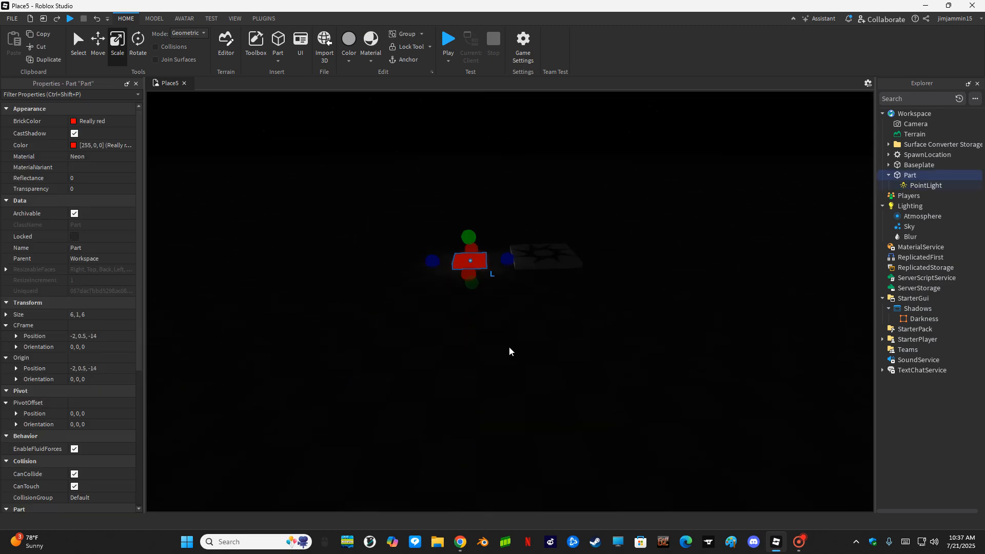
{"action": "left_click", "coordinate": [926, 186]}
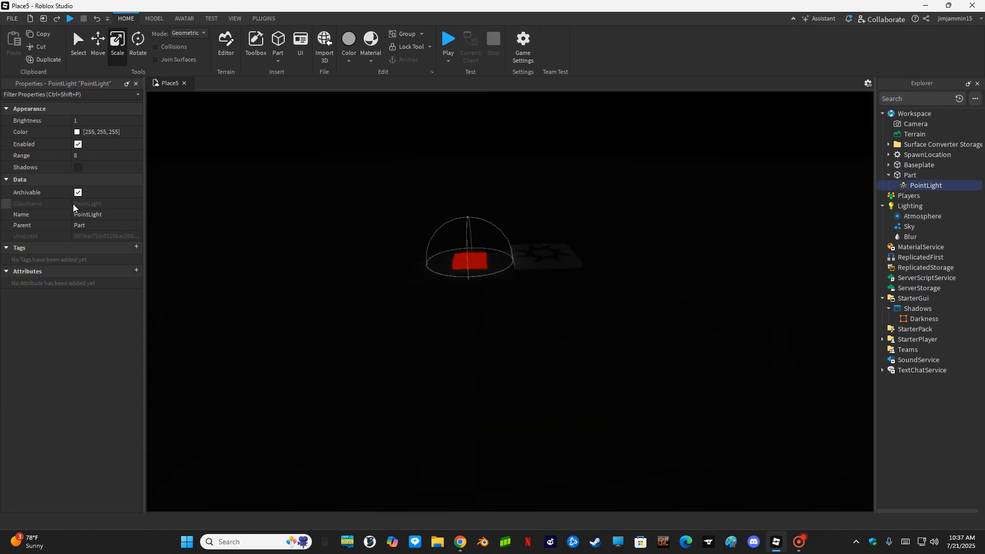
{"action": "left_click", "coordinate": [75, 168]}
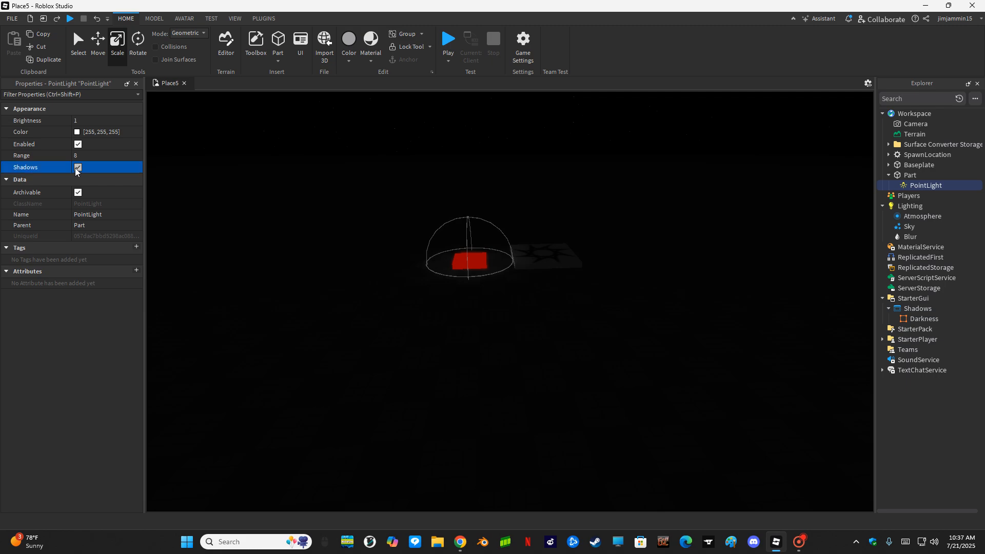
{"action": "right_click_drag", "start_coordinate": [352, 407], "coordinate": [350, 402]}
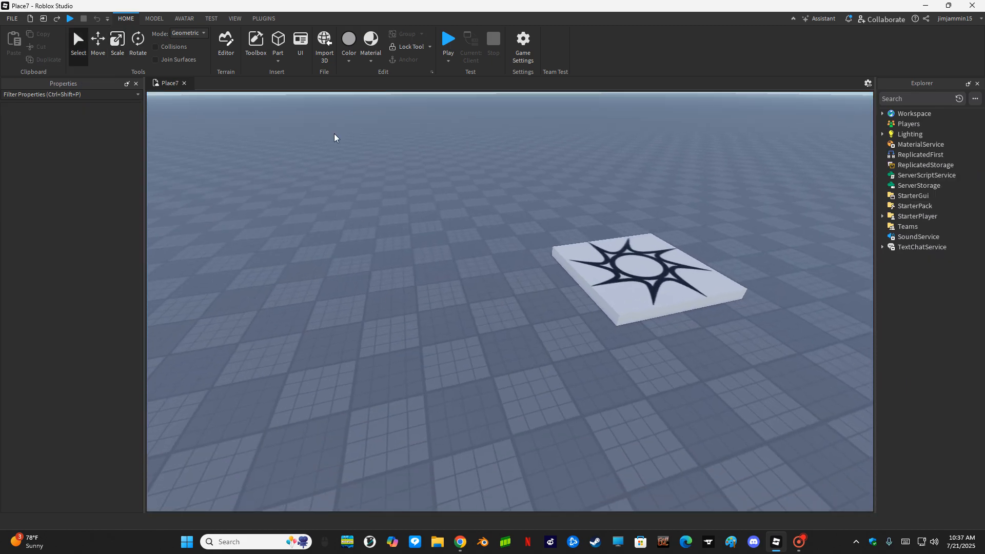
- Insert a new grey Part and place it on the baseplate
{"action": "left_click", "coordinate": [278, 39]}
{"action": "left_click_drag", "start_coordinate": [506, 295], "coordinate": [320, 357]}
{"action": "key", "text": "r"}
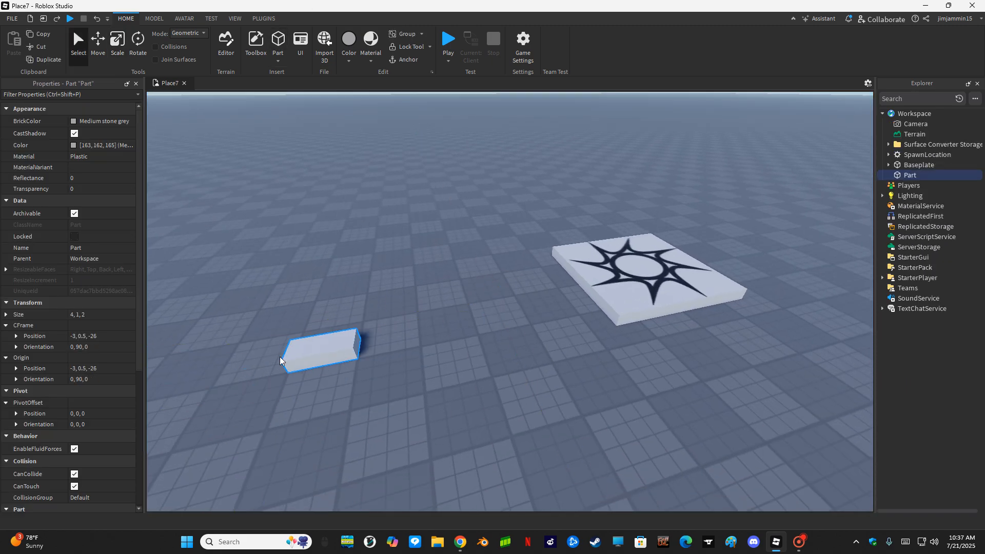
{"action": "key", "text": "s"}
{"action": "key", "text": "a"}
{"action": "key", "text": "a"}
{"action": "key", "text": "w"}
- Scale the part into a 1-stud-thick wall 13 studs high
{"action": "left_click", "coordinate": [98, 45]}
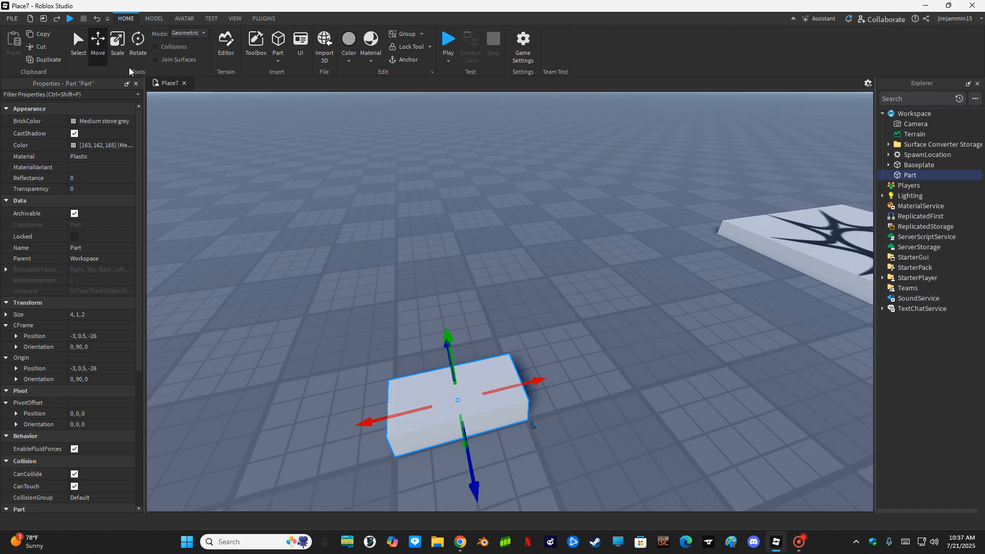
{"action": "left_click", "coordinate": [118, 47]}
{"action": "scroll", "coordinate": [423, 260], "scroll_direction": "down", "scroll_amount": 3}
{"action": "left_click_drag", "start_coordinate": [493, 304], "coordinate": [571, 299]}
{"action": "left_click_drag", "start_coordinate": [386, 308], "coordinate": [304, 336]}
{"action": "key", "text": "d"}
{"action": "right_click_drag", "start_coordinate": [445, 310], "coordinate": [443, 311]}
{"action": "left_click_drag", "start_coordinate": [511, 306], "coordinate": [448, 7]}
{"action": "key", "text": "s"}
{"action": "right_click_drag", "start_coordinate": [472, 166], "coordinate": [473, 169]}
- Duplicate the wall, rotate the copy 90° to lie flat, and raise it 7 studs
{"action": "key", "text": "w"}
{"action": "key", "text": "ctrl+d"}
{"action": "left_click", "coordinate": [141, 51]}
{"action": "left_click_drag", "start_coordinate": [564, 252], "coordinate": [360, 365]}
{"action": "left_click", "coordinate": [98, 46]}
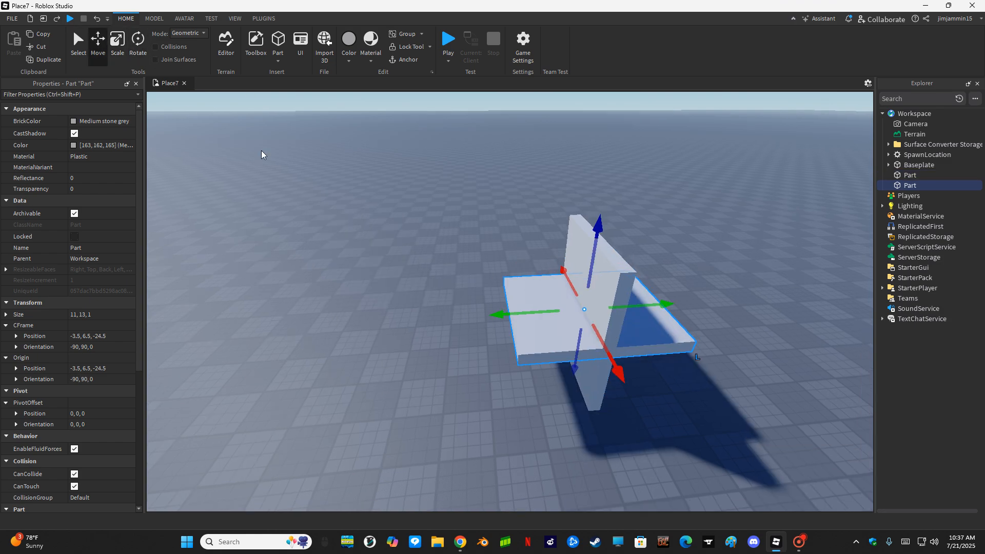
{"action": "key", "text": "s"}
{"action": "left_click_drag", "start_coordinate": [591, 223], "coordinate": [433, 198]}
- Duplicate the upright wall and narrow the copy to 1 stud wide
{"action": "key", "text": "w"}
{"action": "key", "text": "d"}
{"action": "key", "text": "w"}
{"action": "key", "text": "s"}
{"action": "key", "text": "a"}
{"action": "key", "text": "d"}
{"action": "right_click_drag", "start_coordinate": [611, 396], "coordinate": [374, 451]}
{"action": "key", "text": "s"}
{"action": "key", "text": "w"}
{"action": "right_click_drag", "start_coordinate": [417, 427], "coordinate": [445, 308]}
{"action": "left_click", "coordinate": [450, 321]}
{"action": "left_click", "coordinate": [44, 60]}
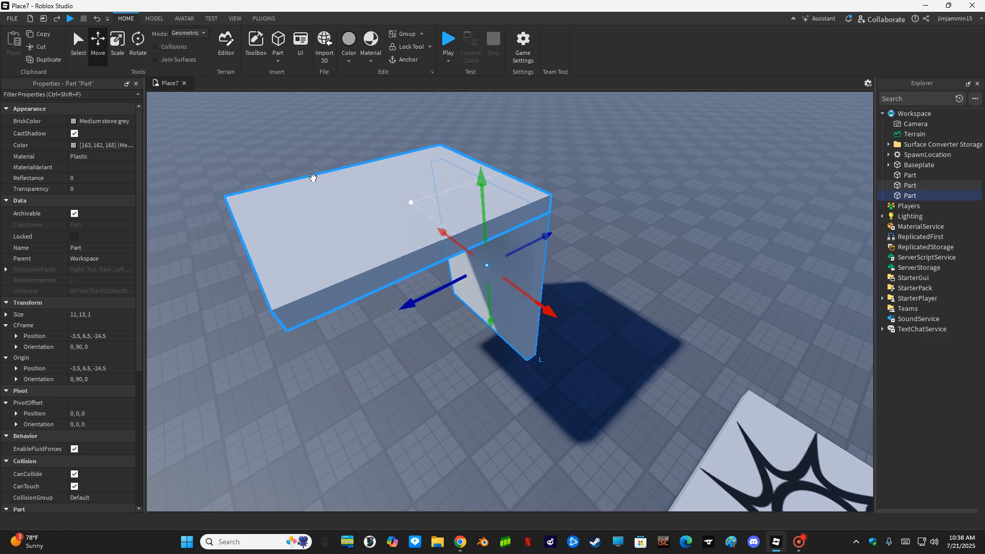
{"action": "left_click", "coordinate": [119, 44]}
{"action": "left_click_drag", "start_coordinate": [436, 230], "coordinate": [330, 424]}
- Duplicate the side wall and slide the copy along to -10
{"action": "right_click", "coordinate": [334, 422]}
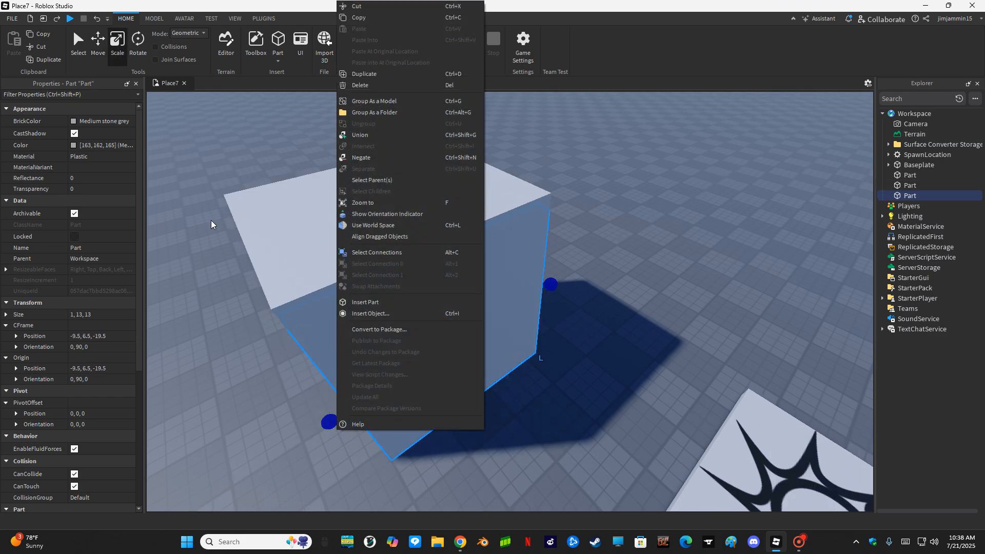
{"action": "left_click", "coordinate": [79, 50]}
{"action": "left_click", "coordinate": [101, 48]}
{"action": "key", "text": "ctrl+d"}
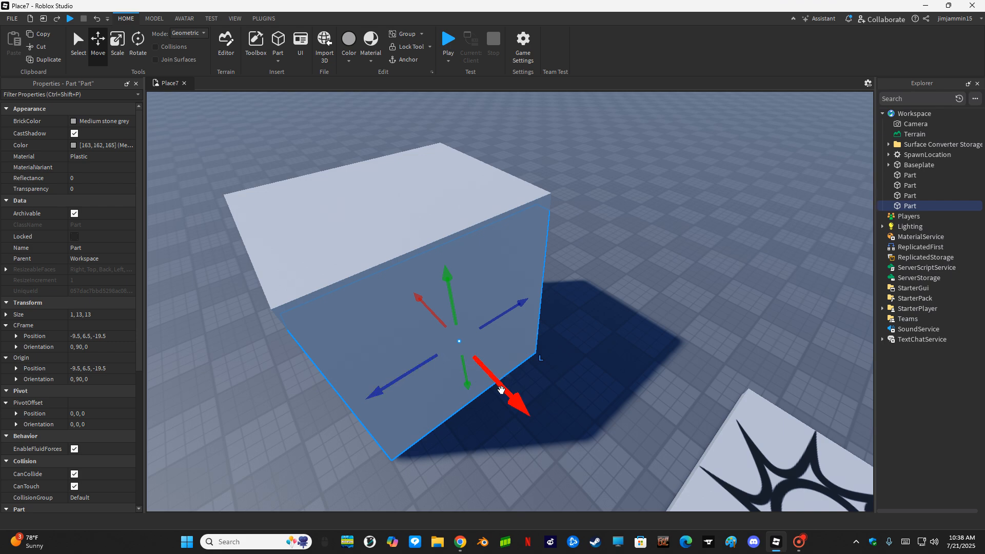
{"action": "left_click_drag", "start_coordinate": [501, 390], "coordinate": [500, 391]}
{"action": "right_click_drag", "start_coordinate": [501, 390], "coordinate": [500, 391]}
{"action": "left_click_drag", "start_coordinate": [500, 390], "coordinate": [497, 395]}
{"action": "right_click_drag", "start_coordinate": [500, 391], "coordinate": [497, 395]}
{"action": "left_click_drag", "start_coordinate": [497, 395], "coordinate": [501, 395]}
{"action": "right_click_drag", "start_coordinate": [501, 396], "coordinate": [512, 350]}
- Copy another side wall, slide it 13 studs across and nudge it to close the box
{"action": "key", "text": "d"}
{"action": "left_click", "coordinate": [456, 351]}
{"action": "key", "text": "ctrl+d"}
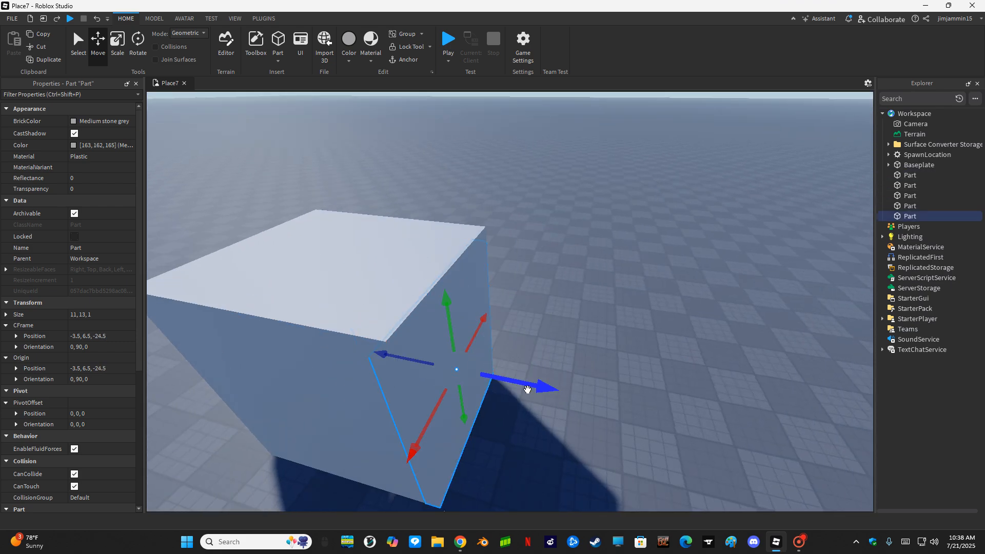
{"action": "left_click_drag", "start_coordinate": [530, 382], "coordinate": [631, 406]}
{"action": "key", "text": "a"}
{"action": "right_click_drag", "start_coordinate": [631, 406], "coordinate": [521, 340]}
{"action": "key", "text": "d"}
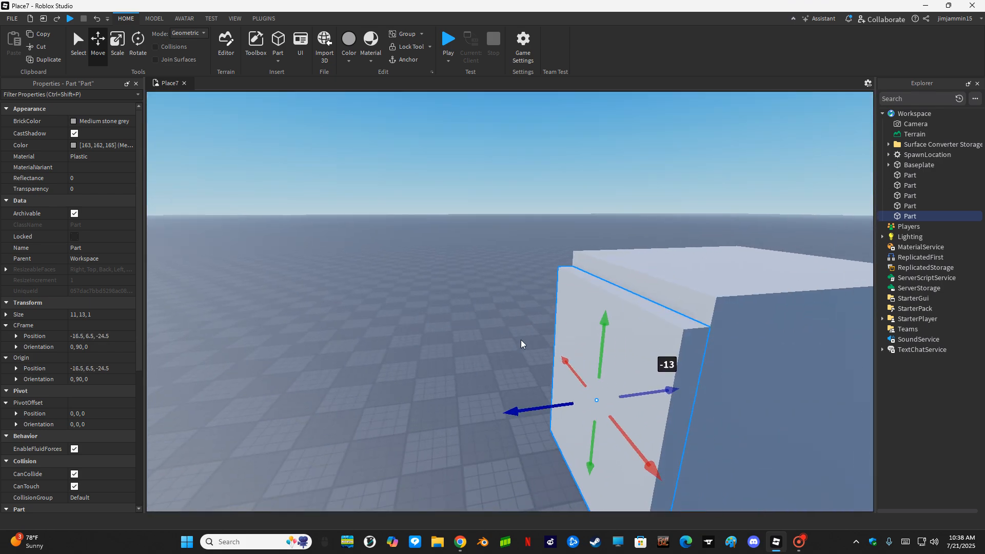
{"action": "left_click_drag", "start_coordinate": [667, 385], "coordinate": [687, 387]}
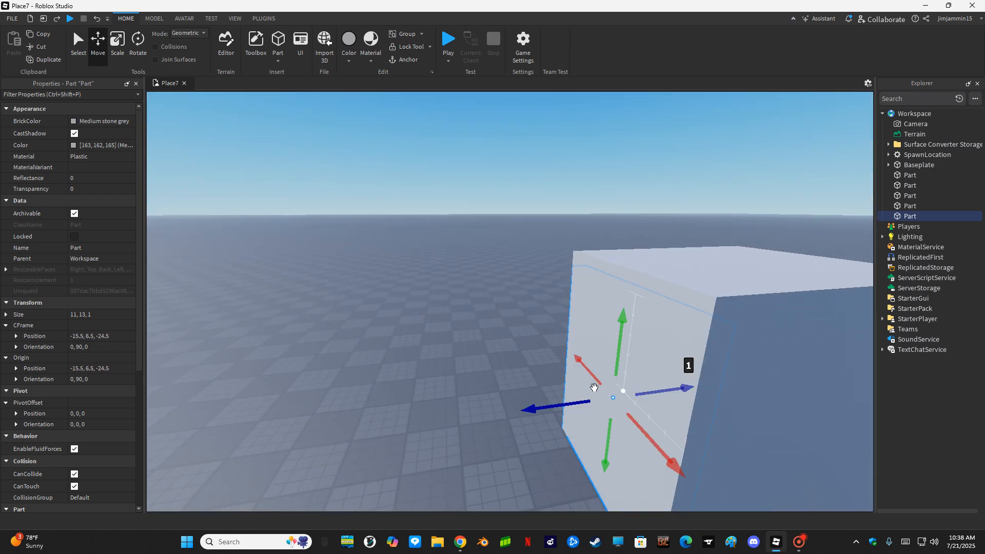
{"action": "right_click_drag", "start_coordinate": [593, 387], "coordinate": [600, 405]}
{"action": "left_click_drag", "start_coordinate": [601, 405], "coordinate": [489, 401]}
- Select the SpawnLocation and shrink it to 12 by 6
{"action": "scroll", "coordinate": [496, 417], "scroll_direction": "down", "scroll_amount": 8}
{"action": "left_click", "coordinate": [578, 366]}
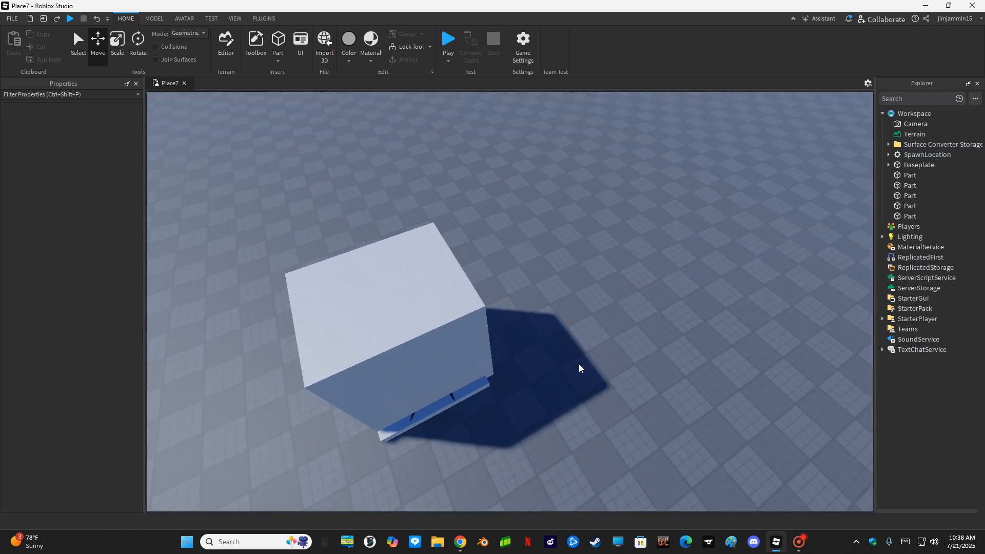
{"action": "scroll", "coordinate": [542, 318], "scroll_direction": "up", "scroll_amount": 4}
{"action": "left_click", "coordinate": [538, 428]}
{"action": "scroll", "coordinate": [538, 428], "scroll_direction": "up", "scroll_amount": 4}
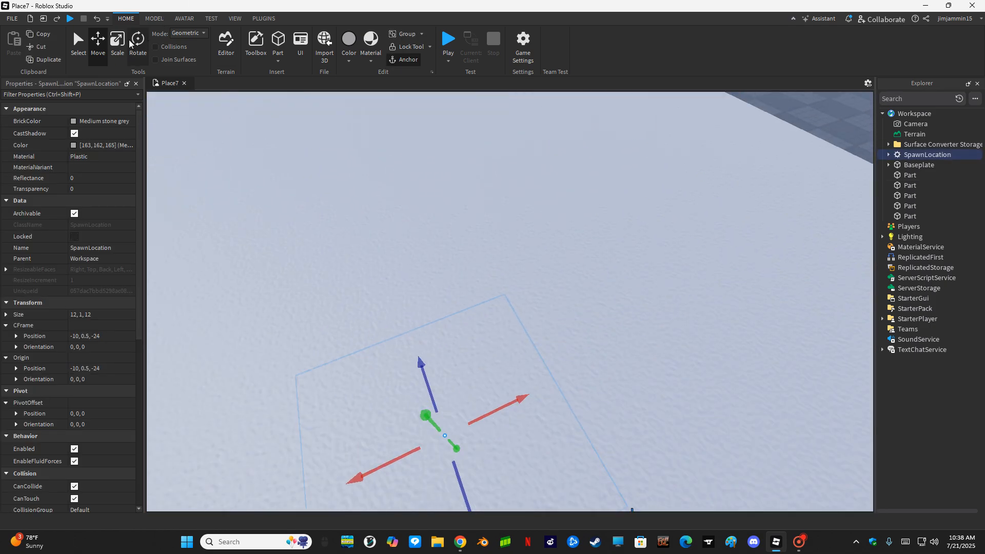
{"action": "left_click", "coordinate": [120, 47]}
{"action": "scroll", "coordinate": [411, 215], "scroll_direction": "up", "scroll_amount": 2}
{"action": "left_click_drag", "start_coordinate": [379, 324], "coordinate": [410, 465]}
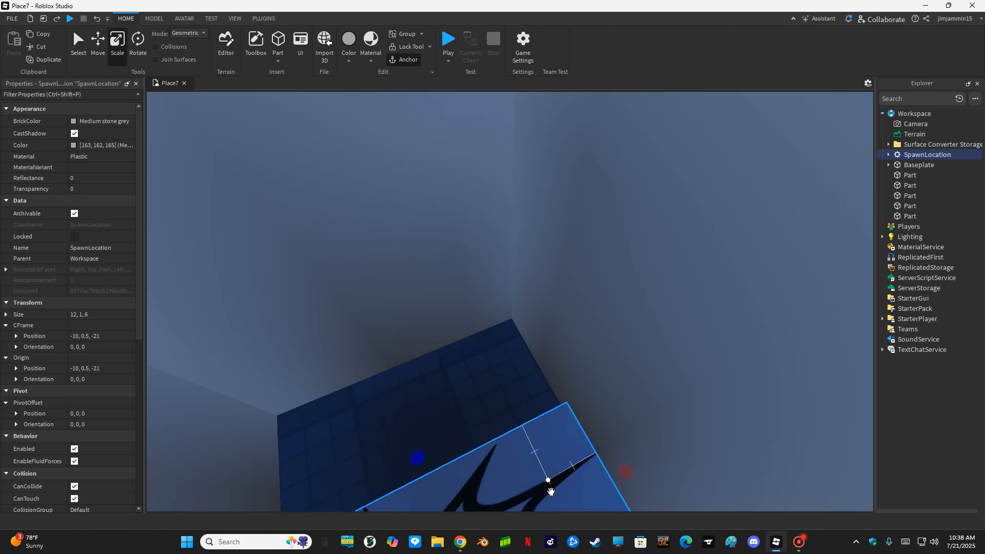
- Shrink the spawn pad to 6×1×6 and centre it in the room at -9, 0.5, -24
{"action": "left_click_drag", "start_coordinate": [549, 488], "coordinate": [468, 422]}
{"action": "left_click_drag", "start_coordinate": [569, 432], "coordinate": [413, 496]}
{"action": "left_click_drag", "start_coordinate": [357, 483], "coordinate": [460, 392]}
{"action": "right_click_drag", "start_coordinate": [460, 391], "coordinate": [503, 300]}
{"action": "left_click_drag", "start_coordinate": [503, 299], "coordinate": [489, 314]}
- Box-select the spawn pad and five walls, then view the room from above
{"action": "scroll", "coordinate": [491, 305], "scroll_direction": "down", "scroll_amount": 5}
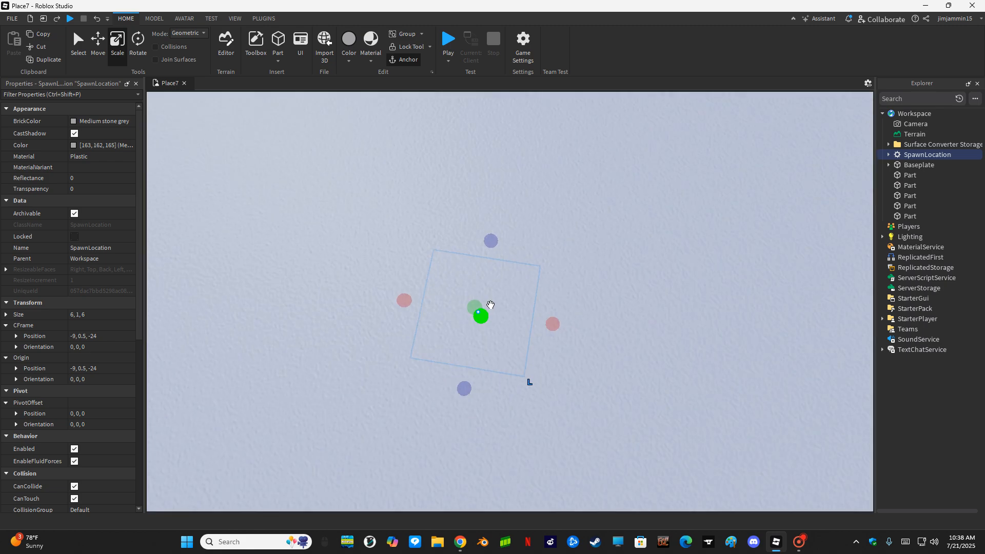
{"action": "right_click_drag", "start_coordinate": [619, 229], "coordinate": [634, 211]}
{"action": "left_click_drag", "start_coordinate": [634, 211], "coordinate": [577, 154]}
{"action": "left_click_drag", "start_coordinate": [568, 143], "coordinate": [242, 310]}
{"action": "key", "text": "s"}
{"action": "key", "text": "a"}
{"action": "left_click", "coordinate": [296, 146]}
{"action": "left_click_drag", "start_coordinate": [296, 146], "coordinate": [611, 381]}
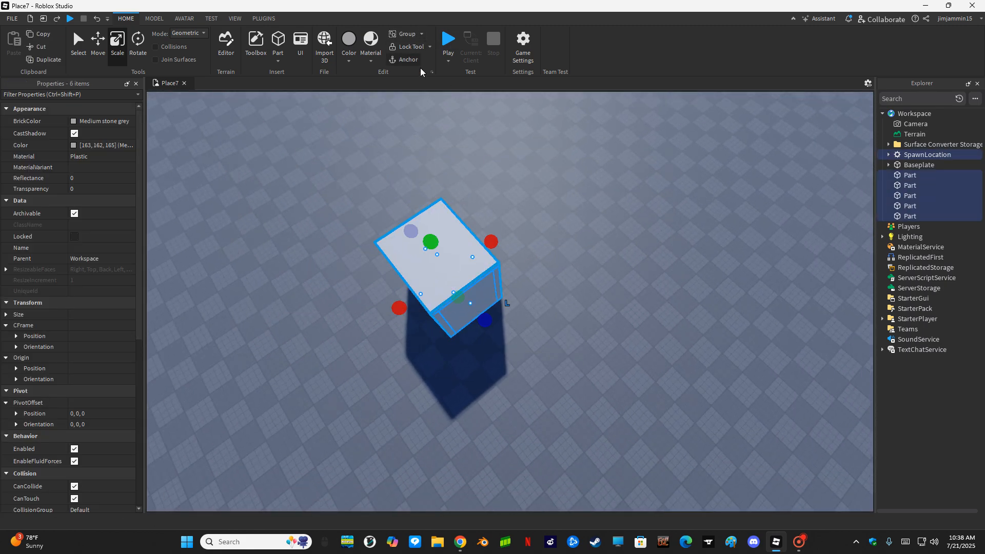
{"action": "left_click", "coordinate": [573, 430]}
{"action": "right_click_drag", "start_coordinate": [514, 329], "coordinate": [493, 346]}
{"action": "scroll", "coordinate": [477, 256], "scroll_direction": "up", "scroll_amount": 5}
{"action": "scroll", "coordinate": [390, 215], "scroll_direction": "down", "scroll_amount": 3}
{"action": "right_click_drag", "start_coordinate": [341, 169], "coordinate": [395, 269]}
- Insert a Part on the roof and shape it into a 1×3×1 post
{"action": "key", "text": "w"}
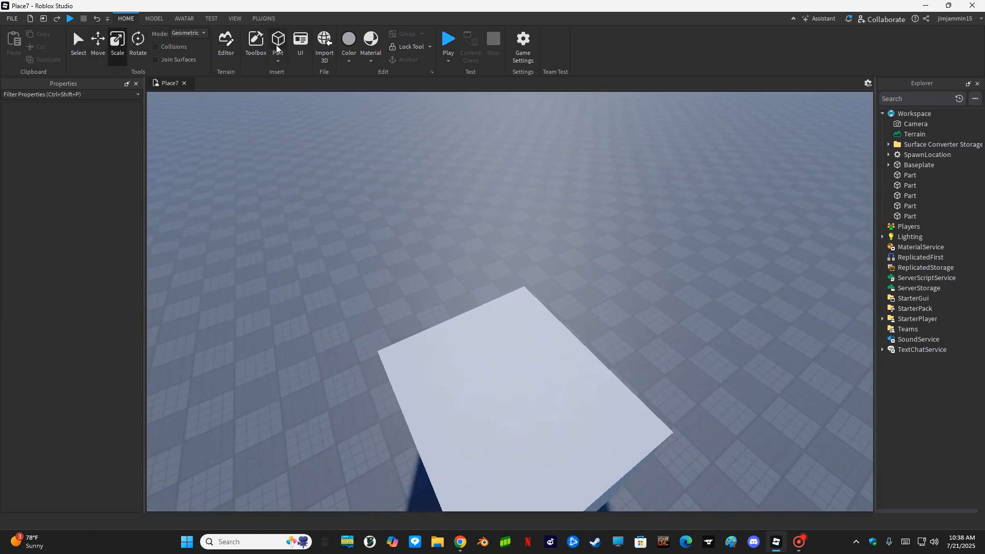
{"action": "left_click", "coordinate": [277, 41]}
{"action": "left_click_drag", "start_coordinate": [523, 354], "coordinate": [524, 355]}
{"action": "left_click_drag", "start_coordinate": [556, 323], "coordinate": [520, 299]}
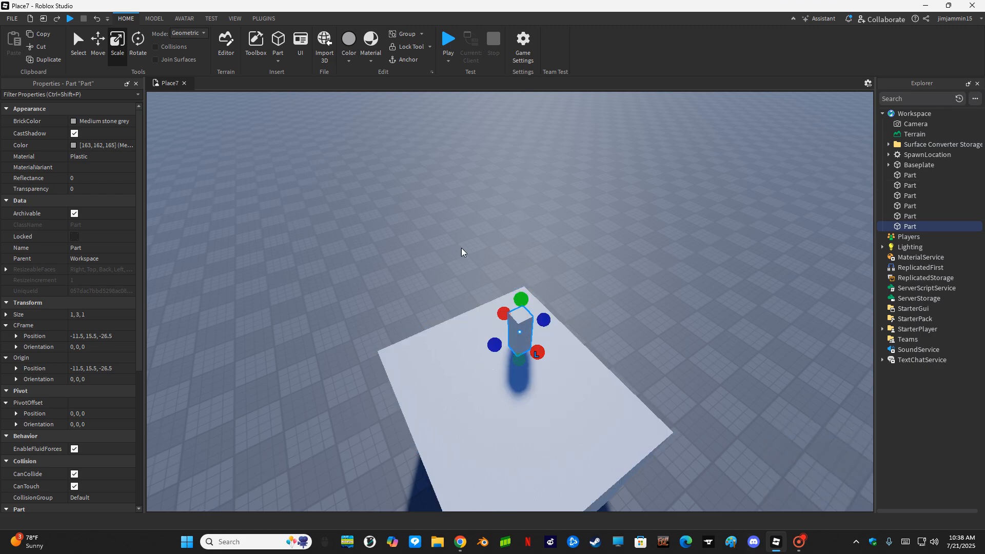
- Duplicate the post and resize the copy into a 3×1×3 block
{"action": "key", "text": "ctrl+d"}
{"action": "left_click_drag", "start_coordinate": [519, 371], "coordinate": [481, 340]}
{"action": "left_click_drag", "start_coordinate": [544, 309], "coordinate": [558, 302]}
{"action": "left_click_drag", "start_coordinate": [538, 340], "coordinate": [560, 359]}
{"action": "scroll", "coordinate": [559, 353], "scroll_direction": "up", "scroll_amount": 3}
{"action": "right_click_drag", "start_coordinate": [559, 353], "coordinate": [560, 351]}
{"action": "left_click_drag", "start_coordinate": [567, 243], "coordinate": [529, 234]}
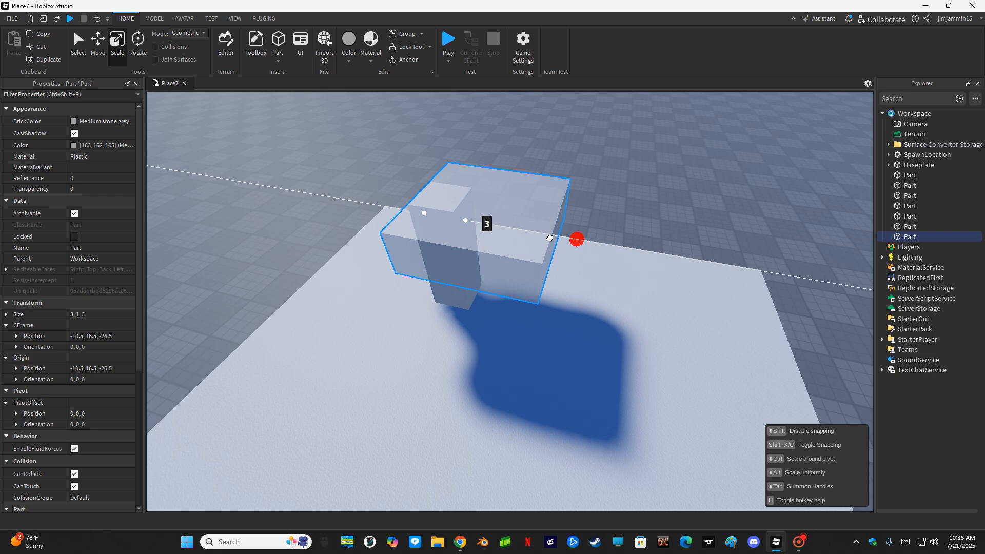
{"action": "left_click_drag", "start_coordinate": [403, 211], "coordinate": [367, 205]}
{"action": "scroll", "coordinate": [367, 205], "scroll_direction": "down", "scroll_amount": 5}
{"action": "mouse_move", "coordinate": [919, 240]}
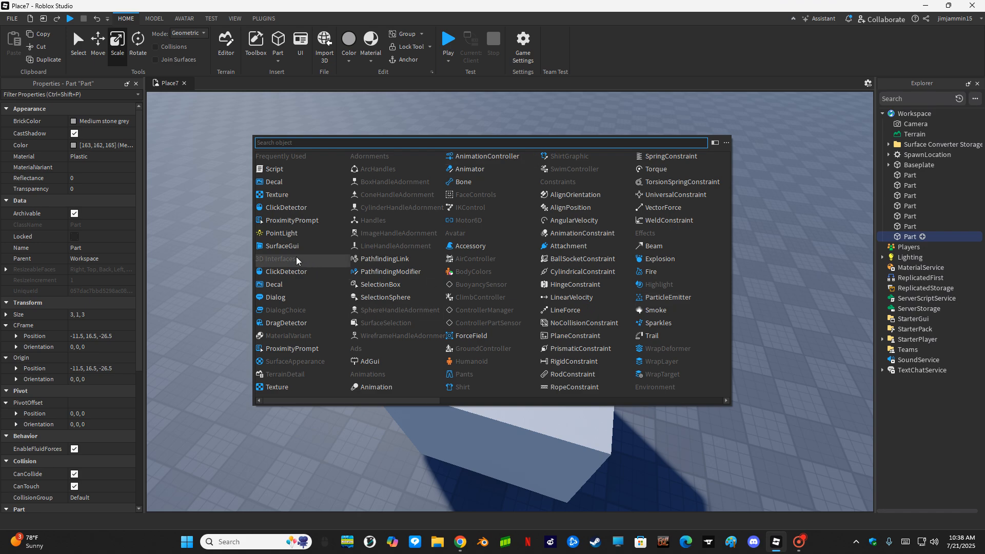
- Insert a PointLight into the rooftop block and set its Range to 60
{"action": "left_click", "coordinate": [266, 234]}
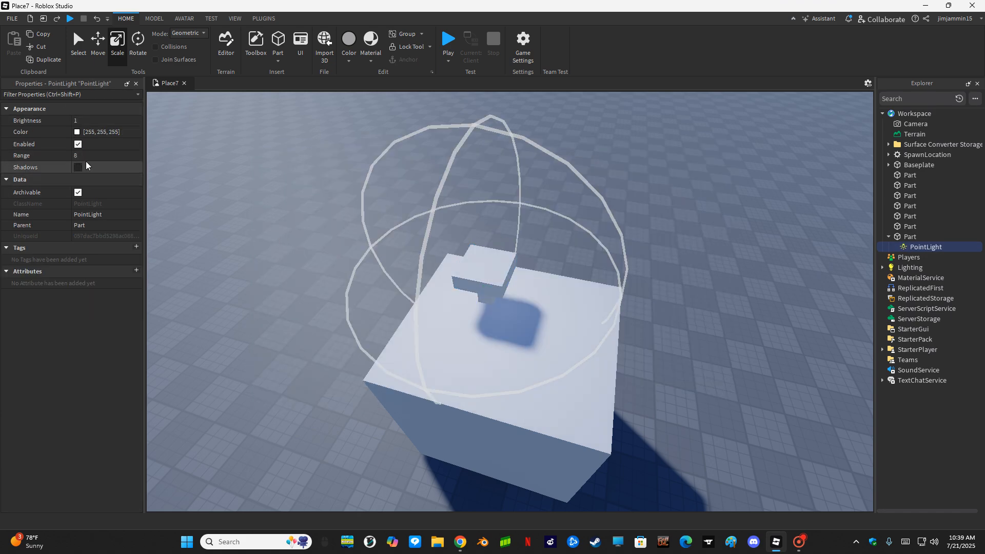
{"action": "left_click", "coordinate": [102, 155]}
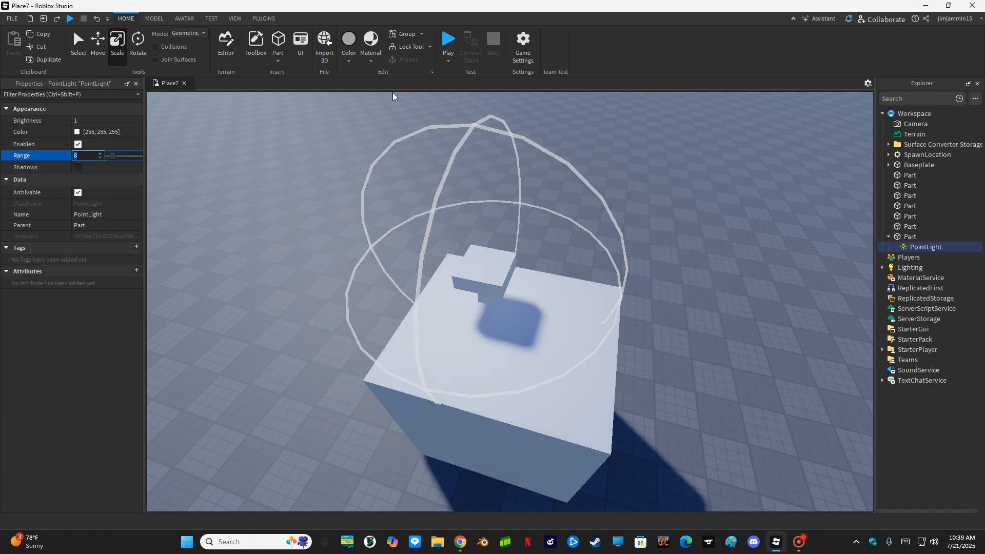
{"action": "type", "text": "60"}
{"action": "key", "text": "Return"}
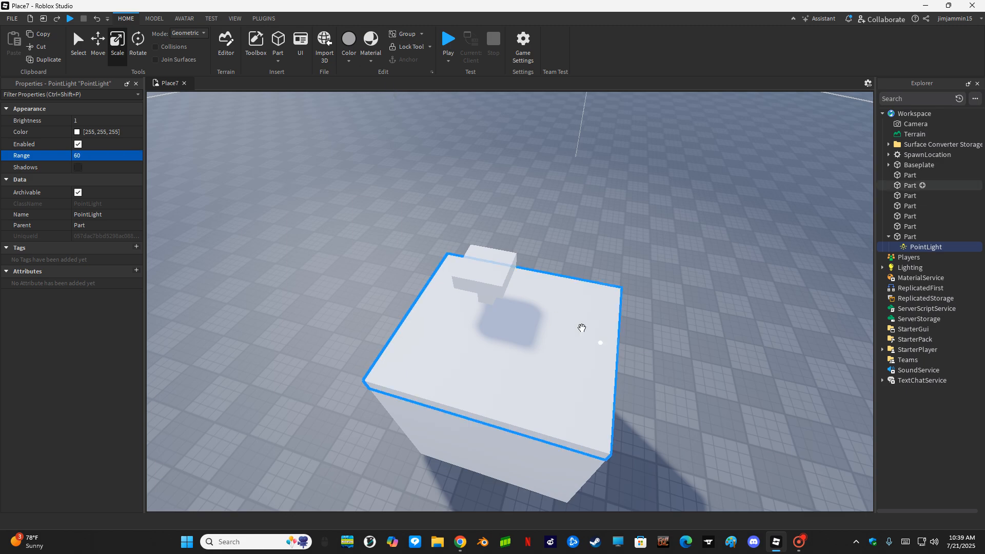
{"action": "right_click_drag", "start_coordinate": [583, 328], "coordinate": [572, 302]}
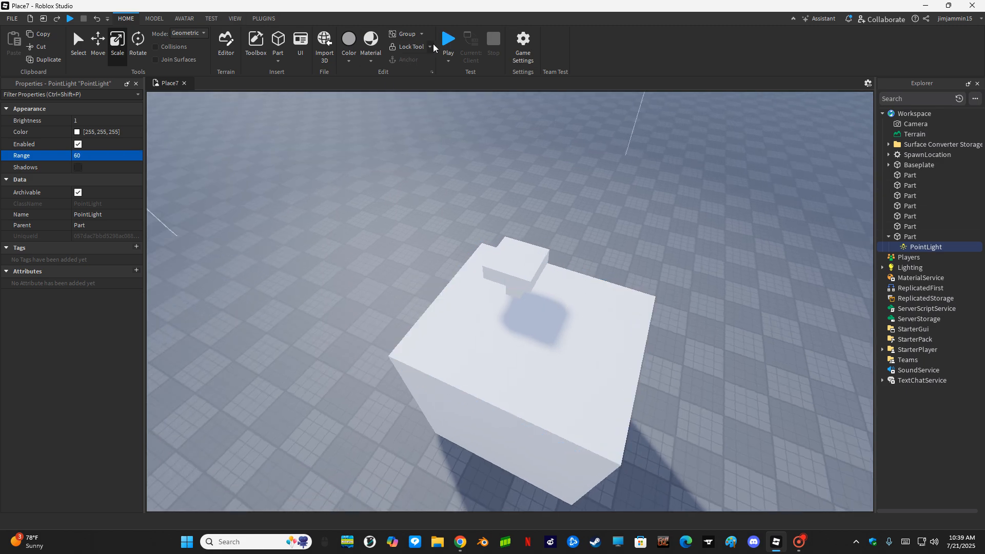
- Play-test the place, walk the character off the spawn pad, then stop
{"action": "left_click", "coordinate": [441, 41]}
{"action": "right_click_drag", "start_coordinate": [417, 194], "coordinate": [418, 194]}
{"action": "scroll", "coordinate": [418, 194], "scroll_direction": "up", "scroll_amount": 5}
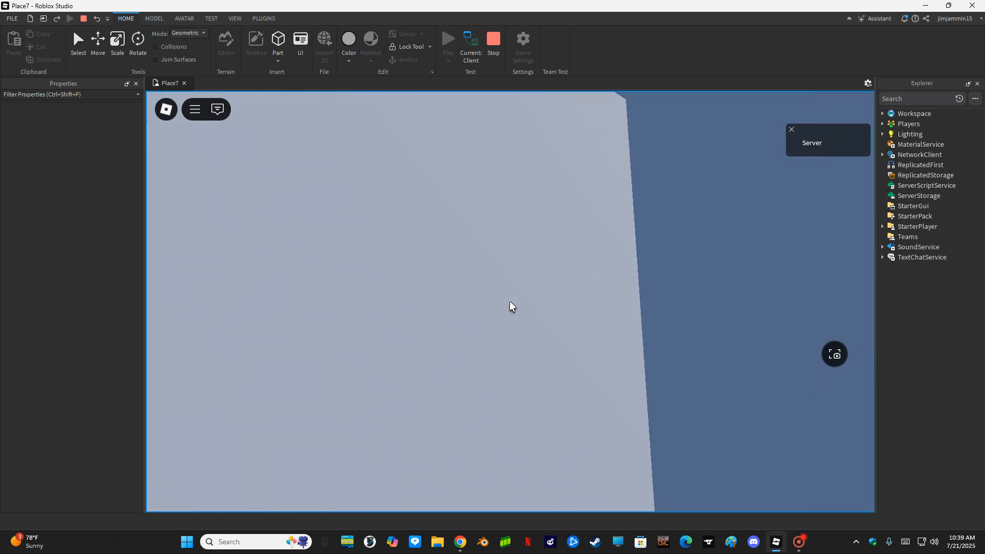
{"action": "key", "text": "w"}
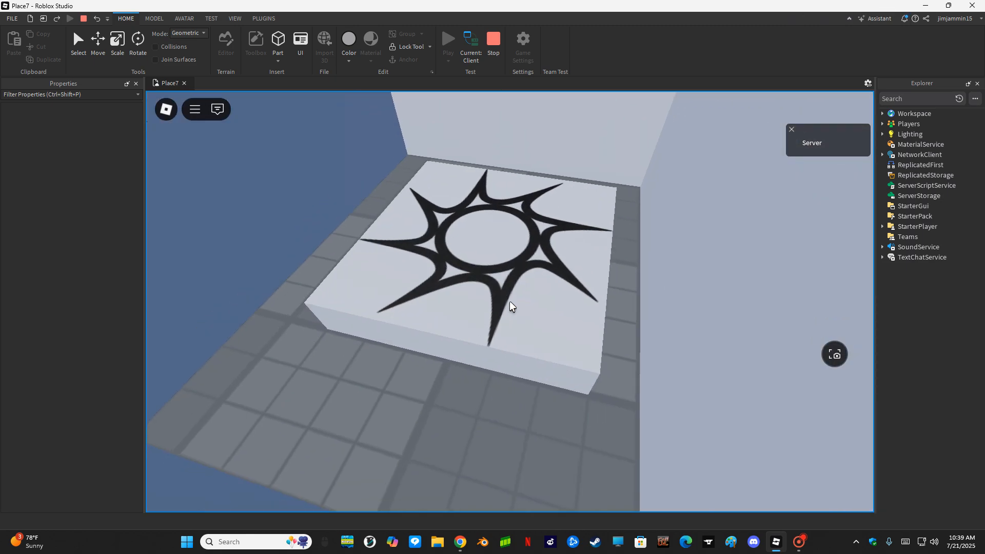
{"action": "left_click", "coordinate": [492, 49]}
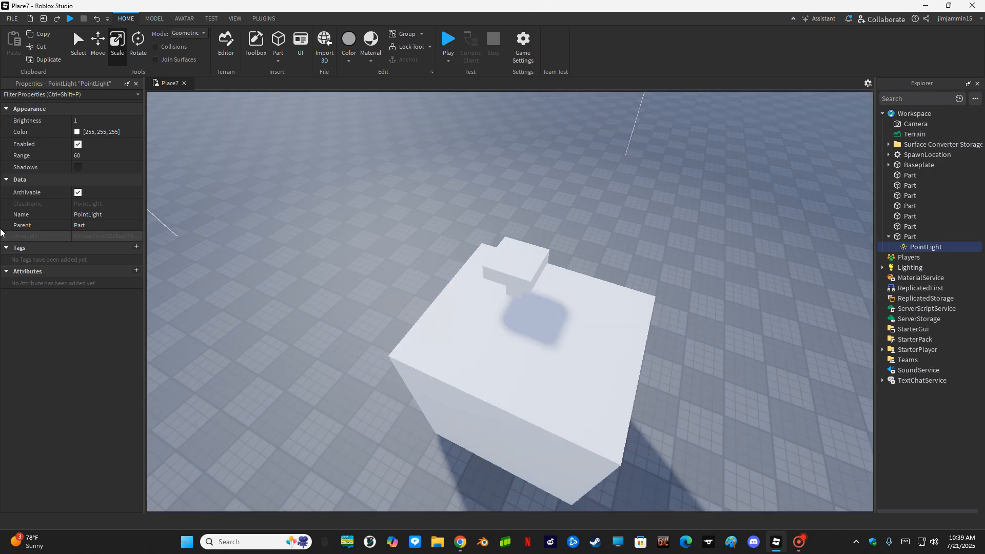
- Turn on Shadows for the PointLight and play-test the room again
{"action": "left_click", "coordinate": [78, 169]}
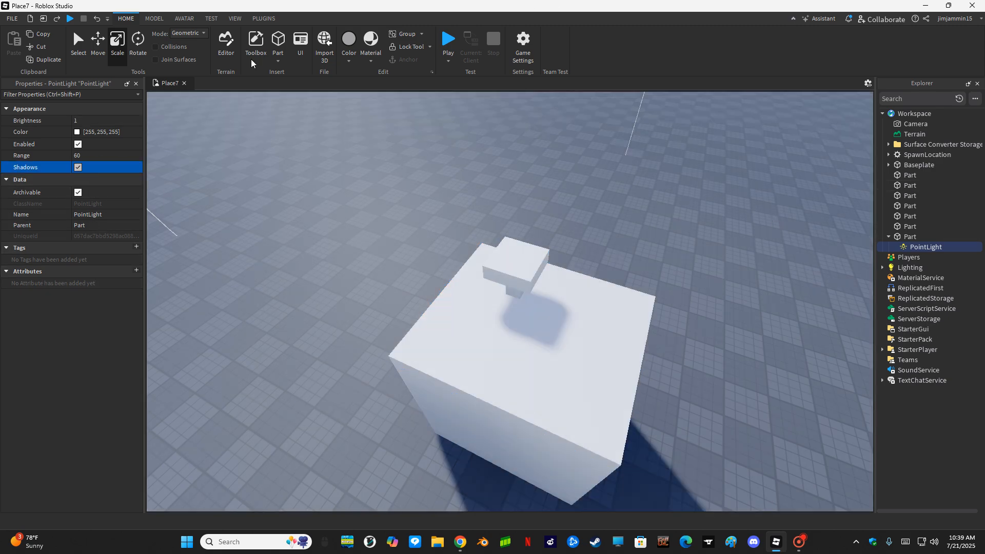
{"action": "right_click_drag", "start_coordinate": [470, 201], "coordinate": [477, 196]}
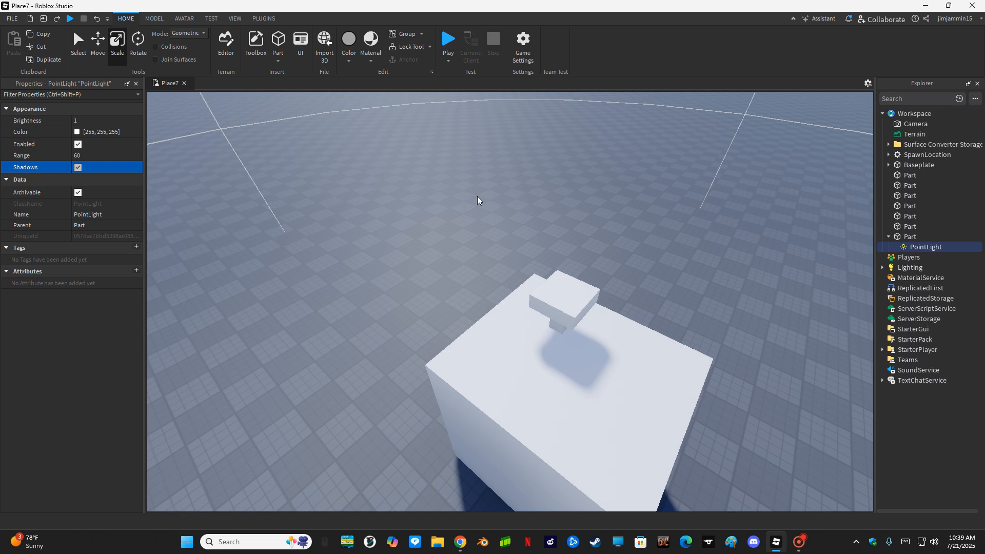
{"action": "left_click", "coordinate": [450, 45]}
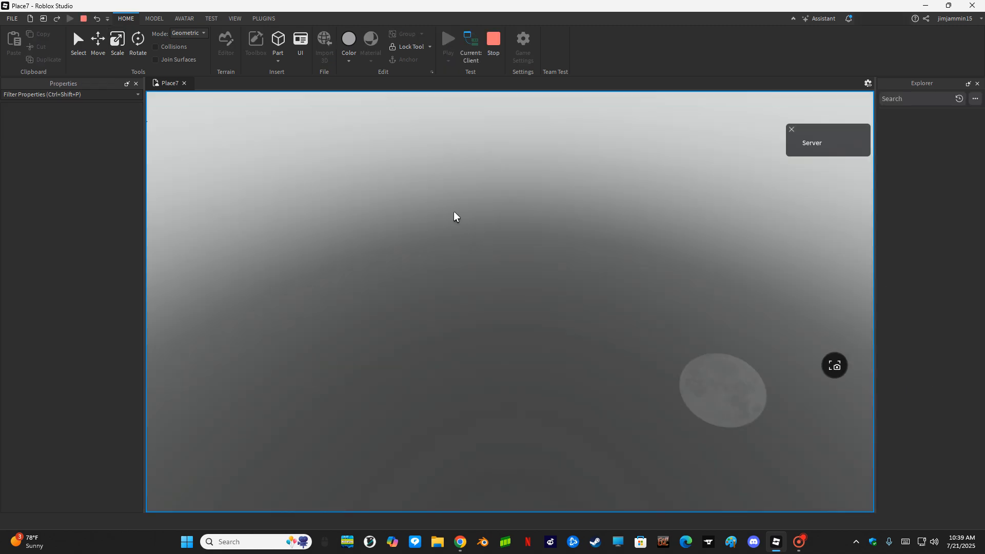
{"action": "scroll", "coordinate": [454, 211], "scroll_direction": "up", "scroll_amount": 5}
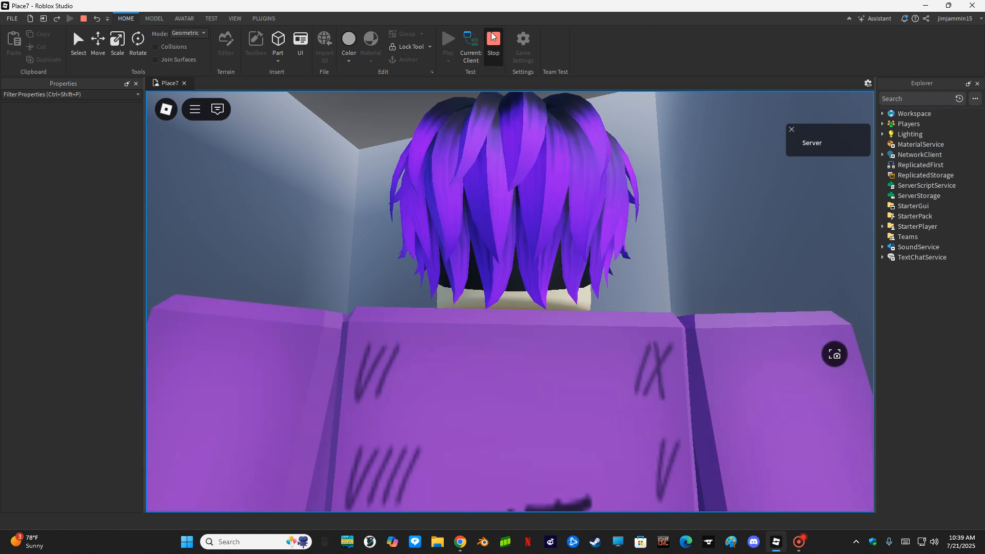
{"action": "left_click", "coordinate": [493, 41]}
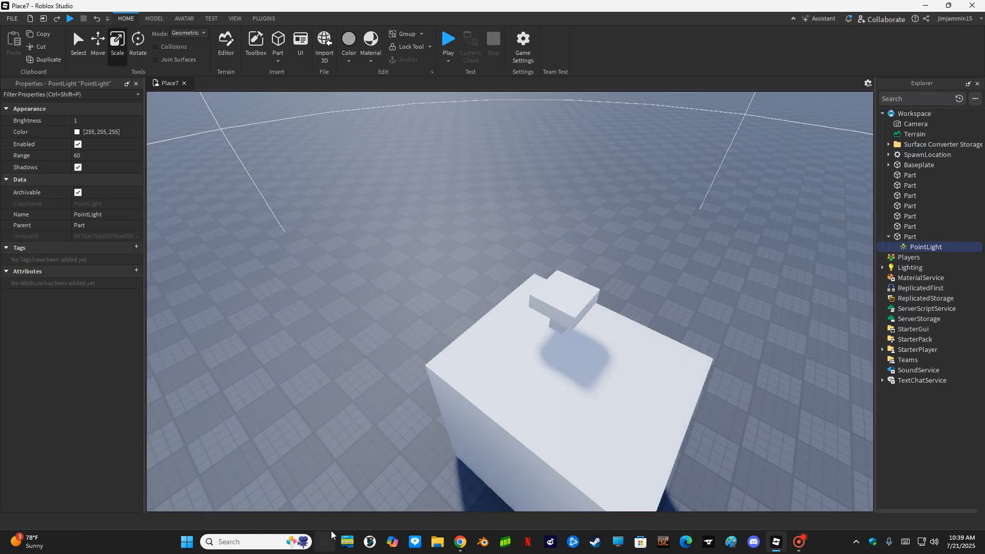
{"action": "right_click_drag", "start_coordinate": [251, 475], "coordinate": [252, 476]}
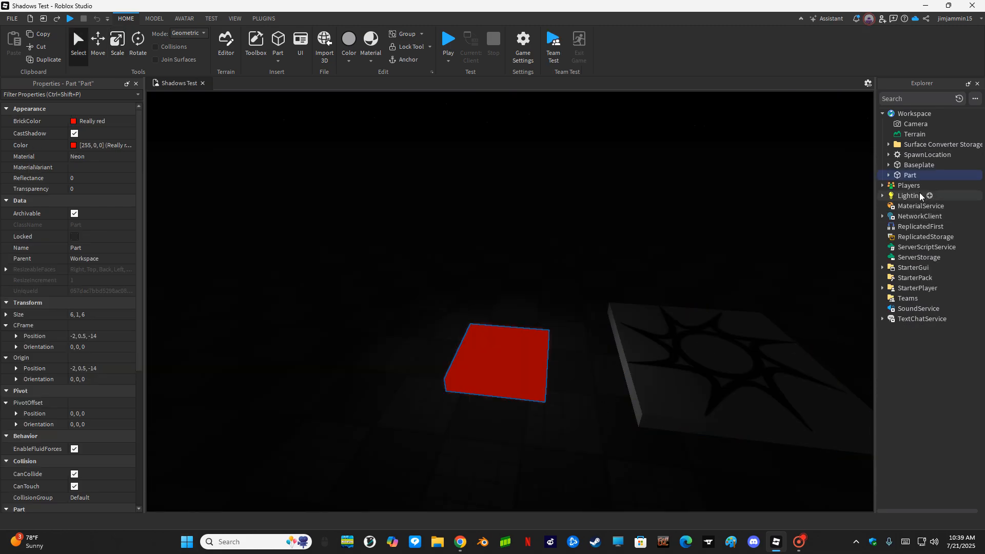
- Give the red pad's PointLight shadows, Range 15 and Brightness 2.5
{"action": "left_click", "coordinate": [889, 175]}
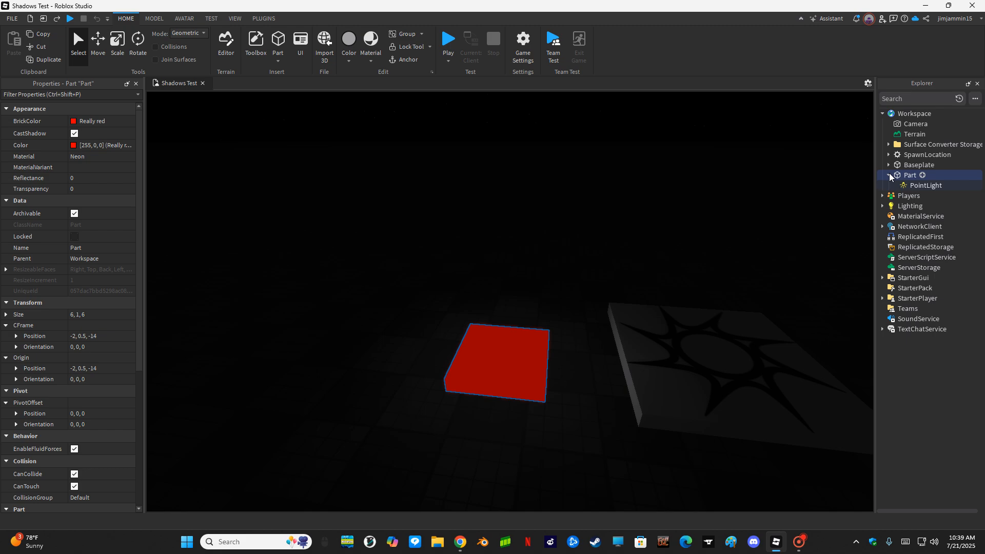
{"action": "left_click", "coordinate": [897, 186]}
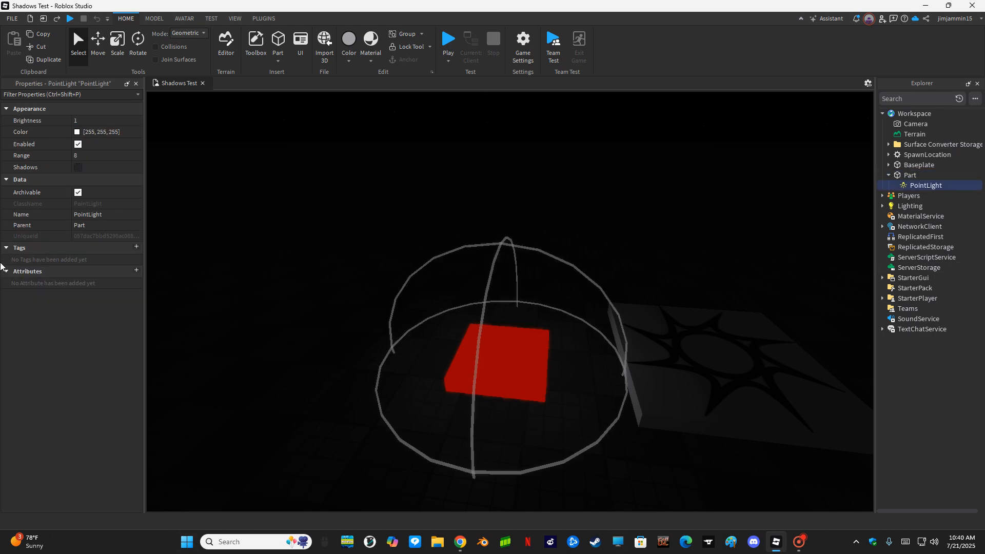
{"action": "left_click", "coordinate": [80, 156]}
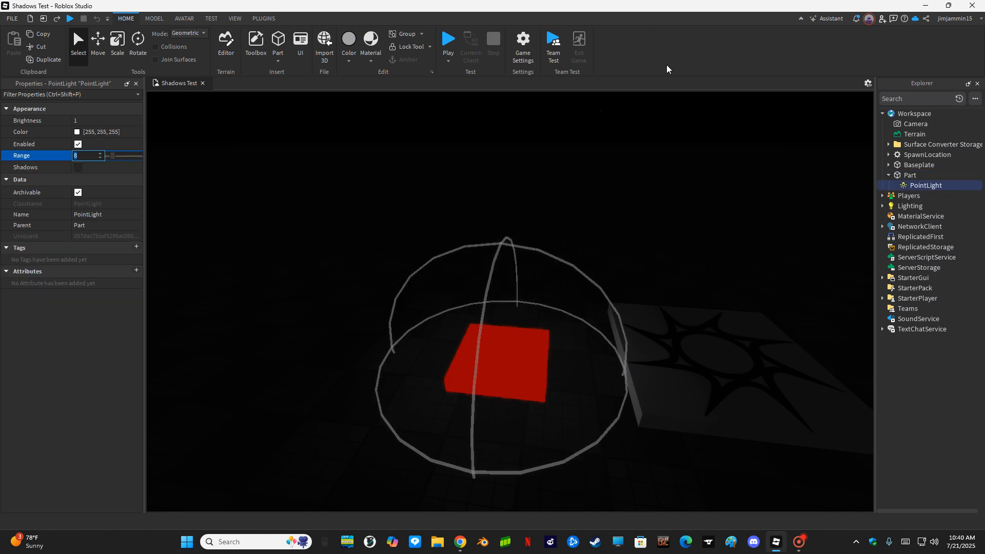
{"action": "left_click", "coordinate": [78, 166]}
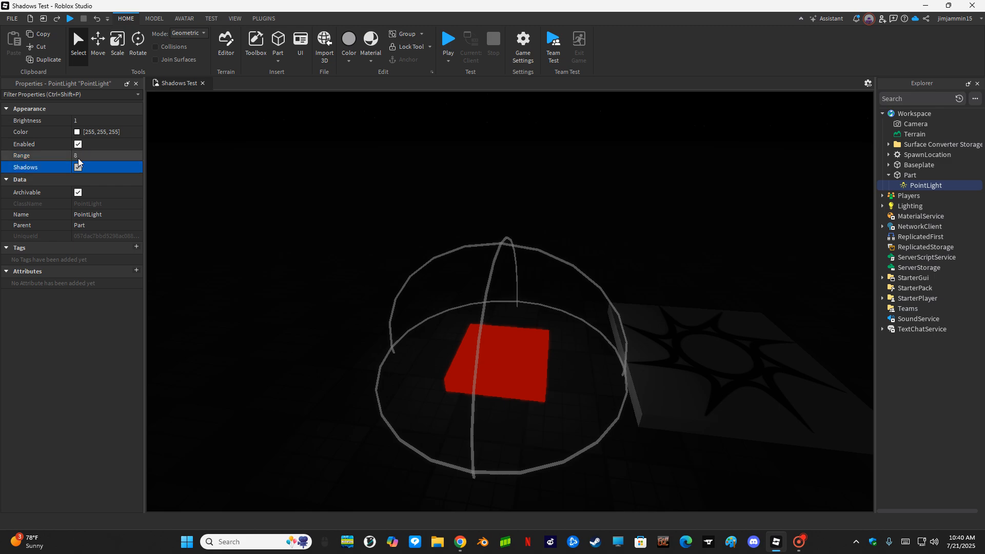
{"action": "left_click", "coordinate": [79, 157]}
{"action": "type", "text": "15"}
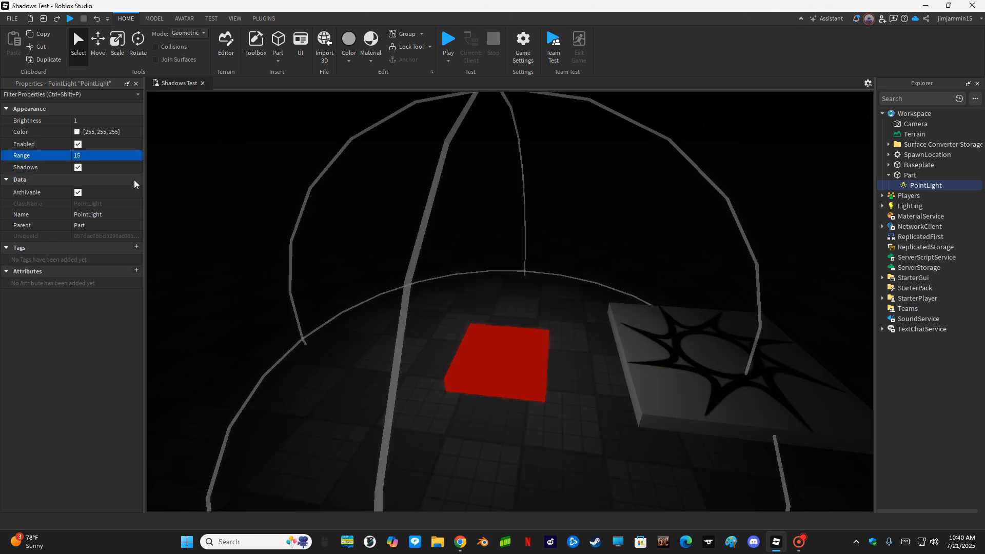
{"action": "left_click", "coordinate": [95, 120]}
{"action": "type", "text": "2.5"}
{"action": "key", "text": "Return"}
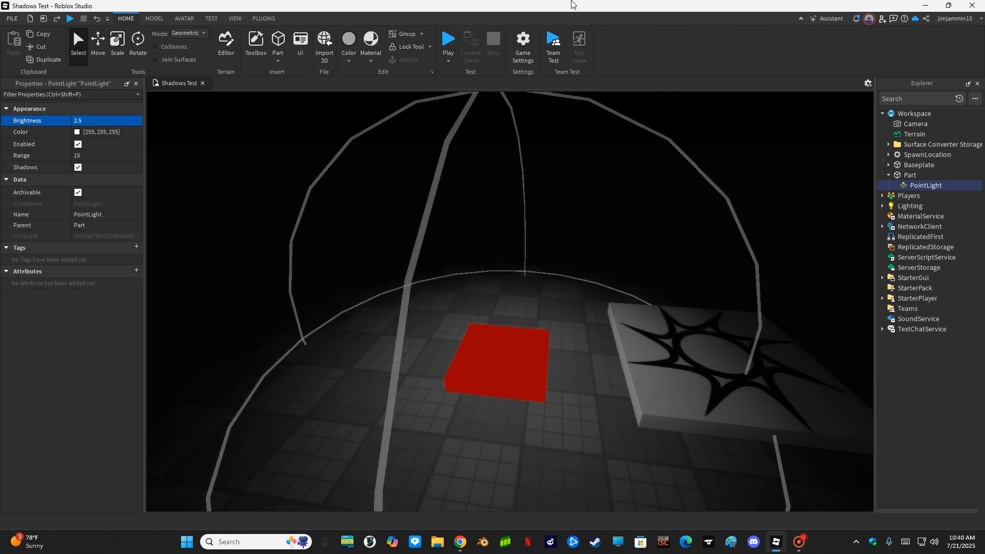
- Tint the PointLight dark red [170, 0, 0], then reselect the red pad
{"action": "left_click", "coordinate": [77, 132]}
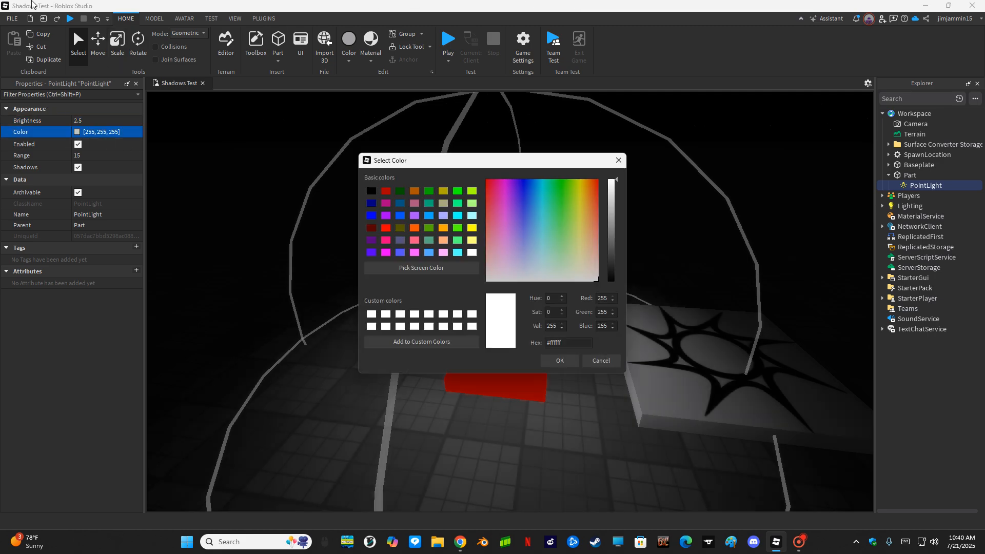
{"action": "left_click", "coordinate": [385, 191]}
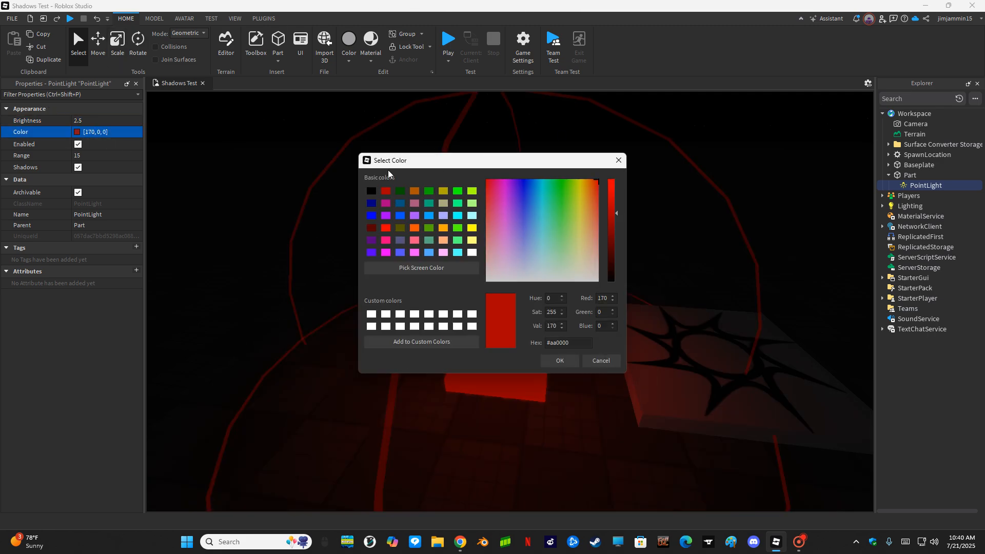
{"action": "left_click", "coordinate": [458, 191]}
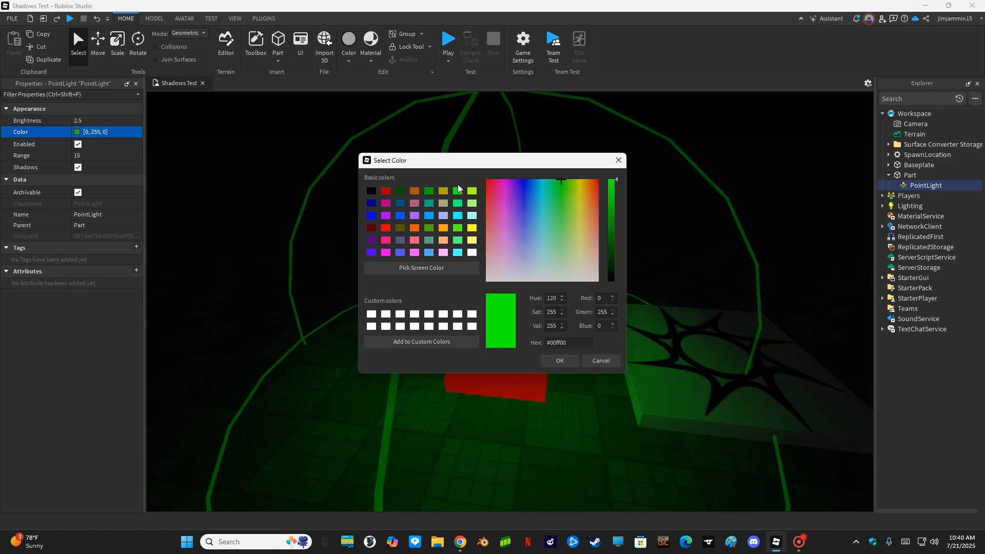
{"action": "left_click", "coordinate": [385, 190]}
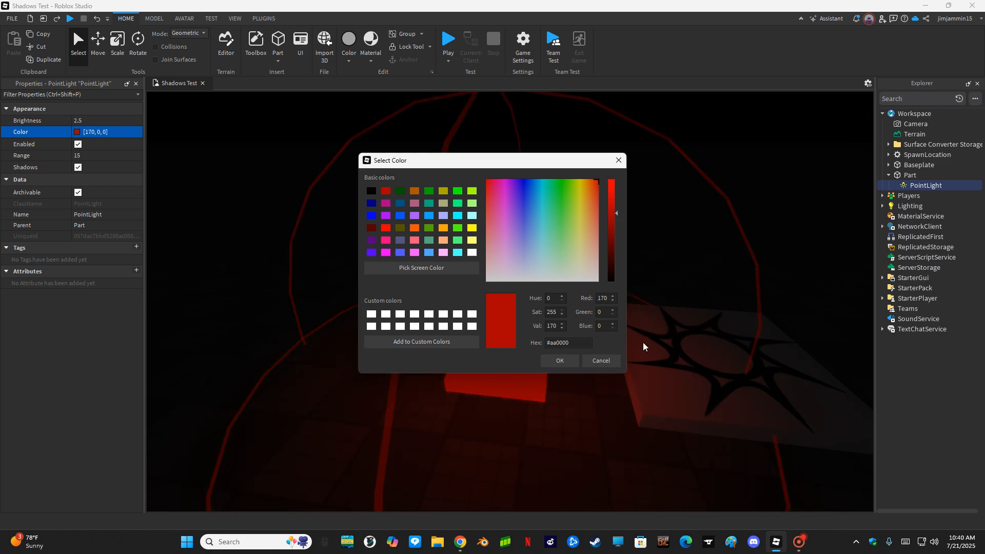
{"action": "left_click", "coordinate": [568, 362]}
{"action": "left_click", "coordinate": [487, 380]}
{"action": "scroll", "coordinate": [494, 405], "scroll_direction": "up", "scroll_amount": 2}
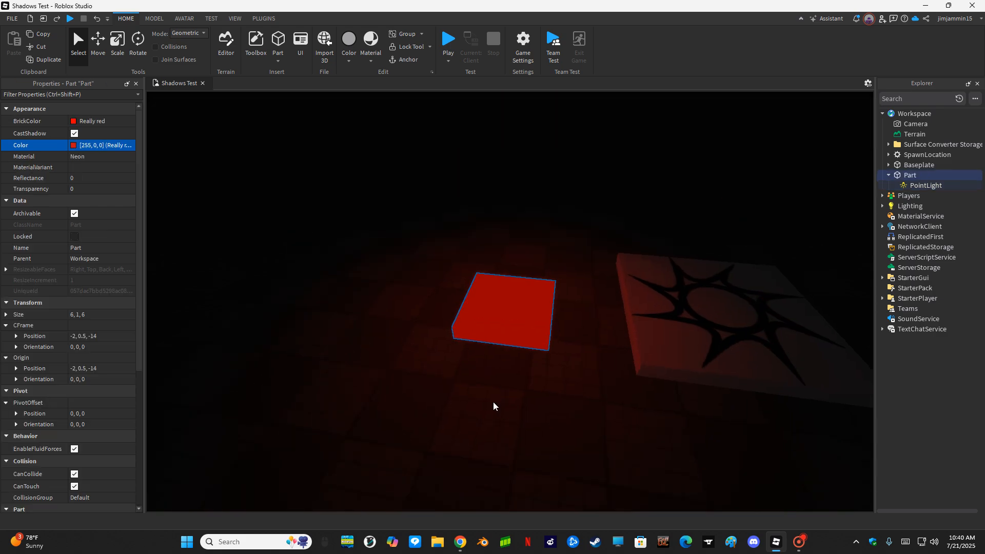
- Duplicate the red pad, place the copy opposite it across the spawn, and colour it lime green
{"action": "left_click", "coordinate": [44, 59]}
{"action": "key", "text": "d"}
{"action": "left_click_drag", "start_coordinate": [491, 321], "coordinate": [591, 246]}
{"action": "right_click_drag", "start_coordinate": [591, 246], "coordinate": [590, 249]}
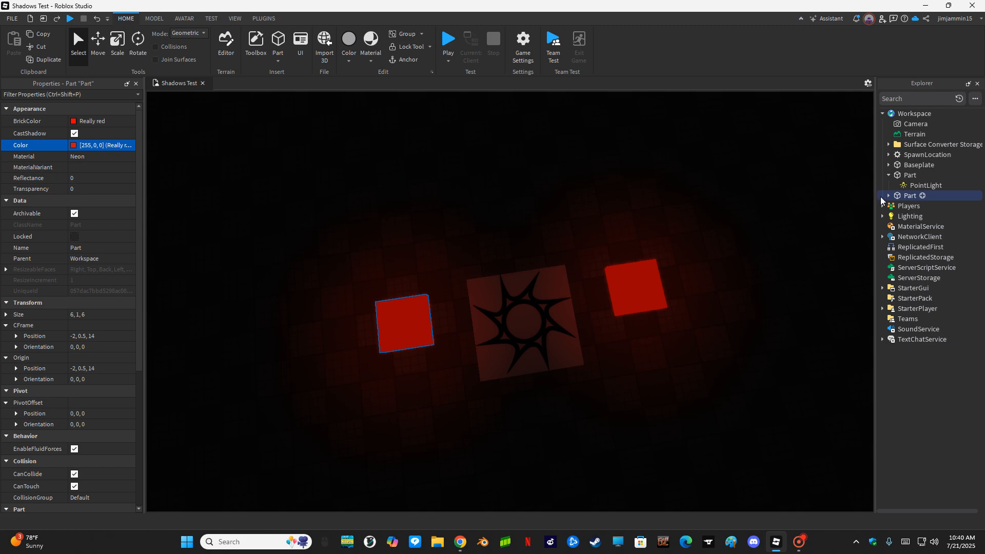
{"action": "left_click", "coordinate": [78, 146]}
{"action": "left_click", "coordinate": [74, 146]}
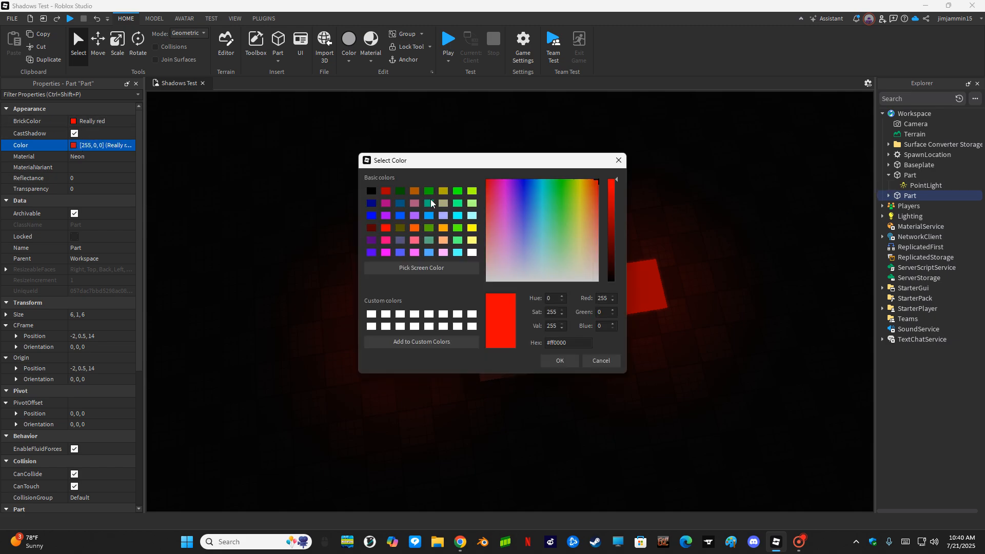
{"action": "left_click", "coordinate": [458, 192]}
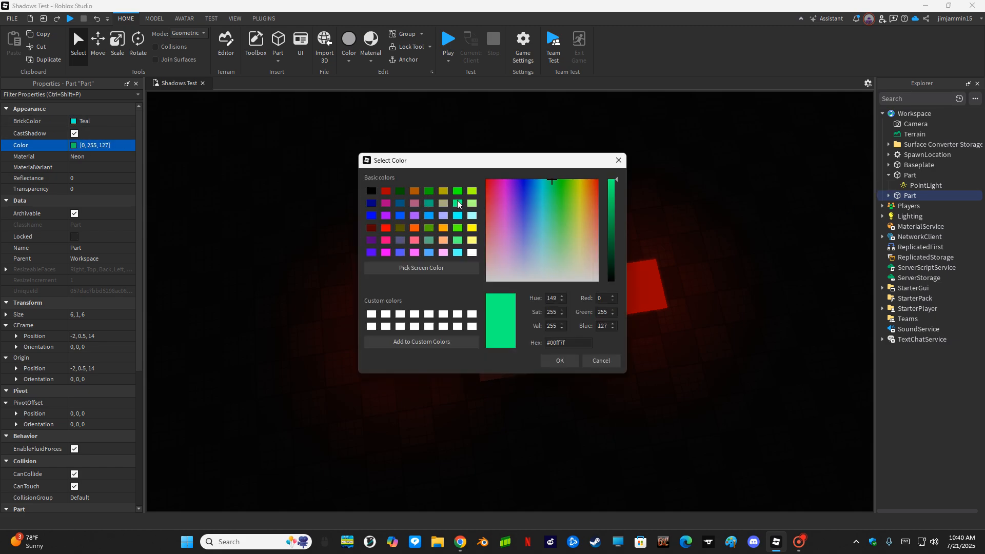
{"action": "key", "text": "Return"}
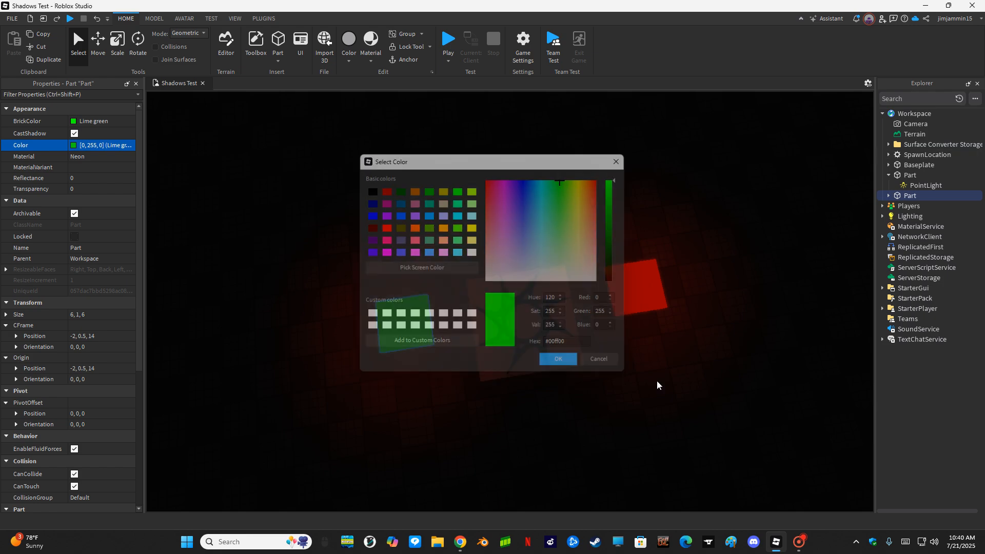
- Set the copied pad's PointLight Color to green [0, 255, 0]
{"action": "left_click", "coordinate": [888, 196]}
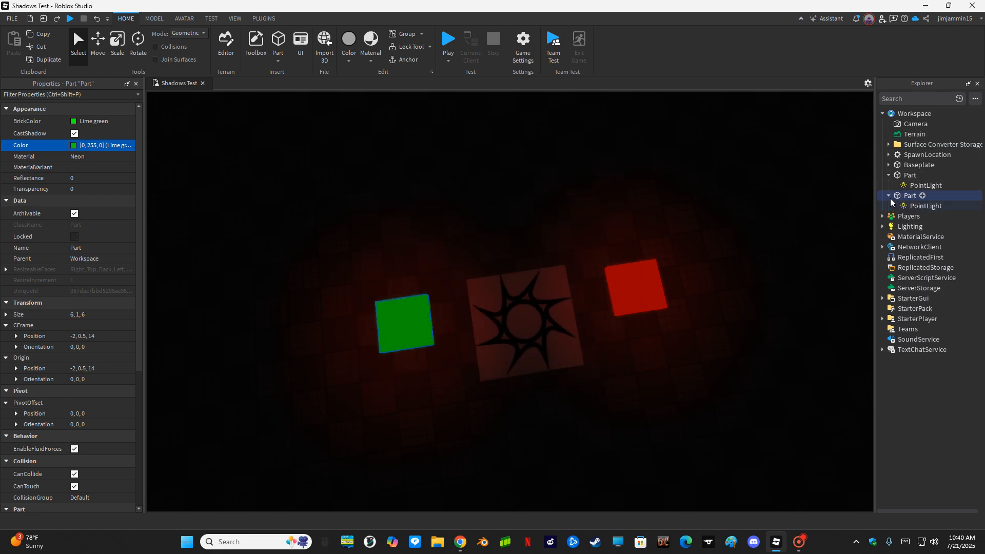
{"action": "left_click", "coordinate": [920, 205]}
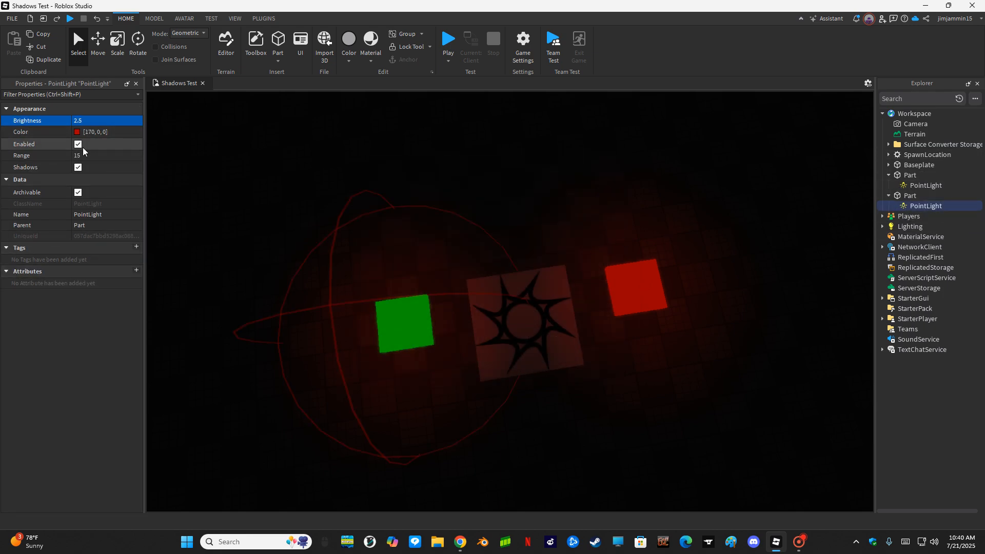
{"action": "left_click", "coordinate": [89, 133]}
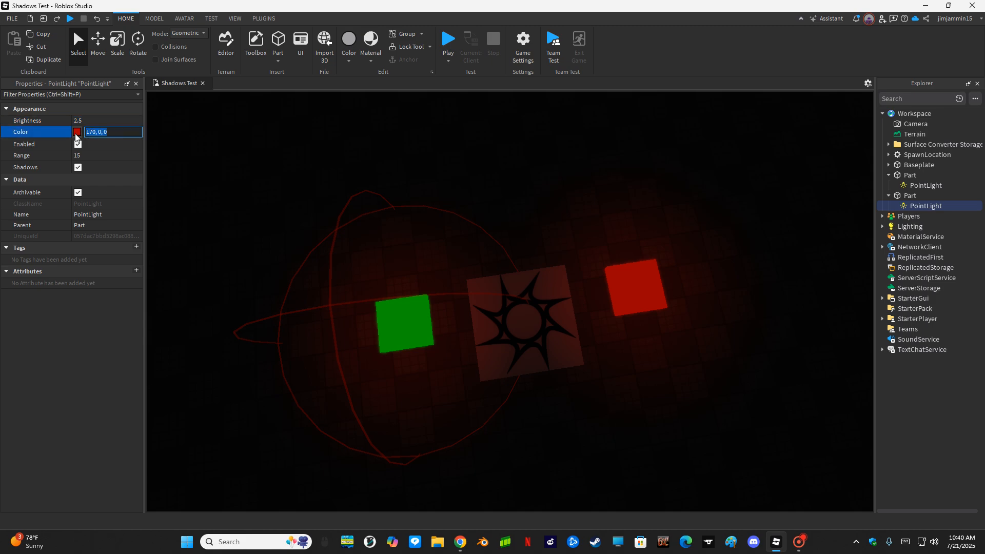
{"action": "left_click", "coordinate": [77, 132]}
{"action": "left_click", "coordinate": [460, 192]}
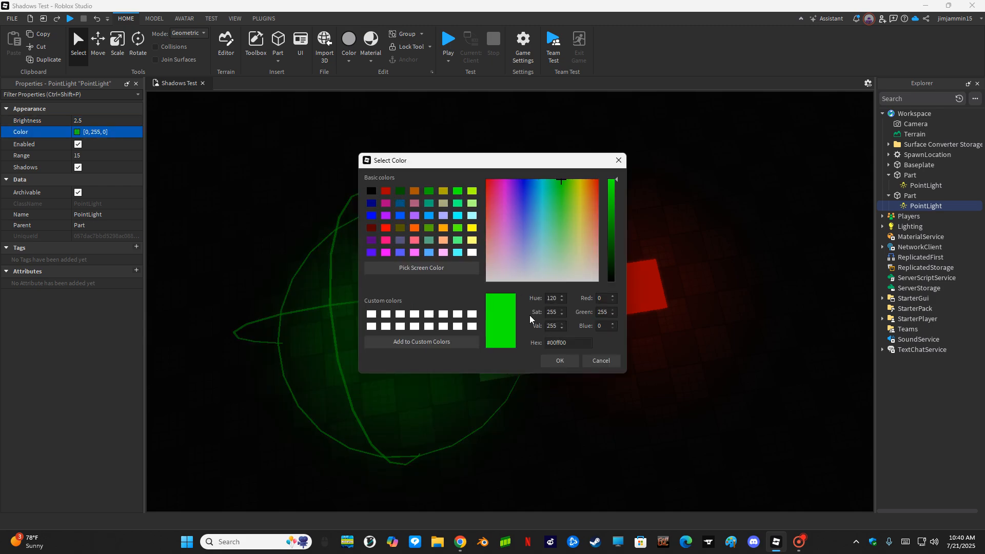
{"action": "left_click", "coordinate": [553, 358]}
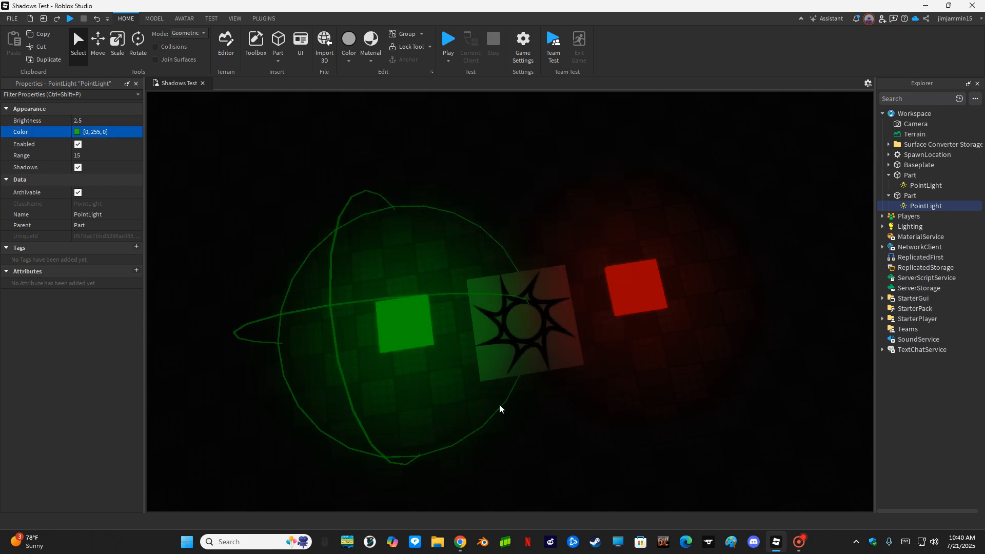
{"action": "left_click", "coordinate": [905, 176]}
- Rename the two pad parts to RedPad and GreenPad in Explorer
{"action": "key", "text": "F2"}
{"action": "type", "text": "Red"}
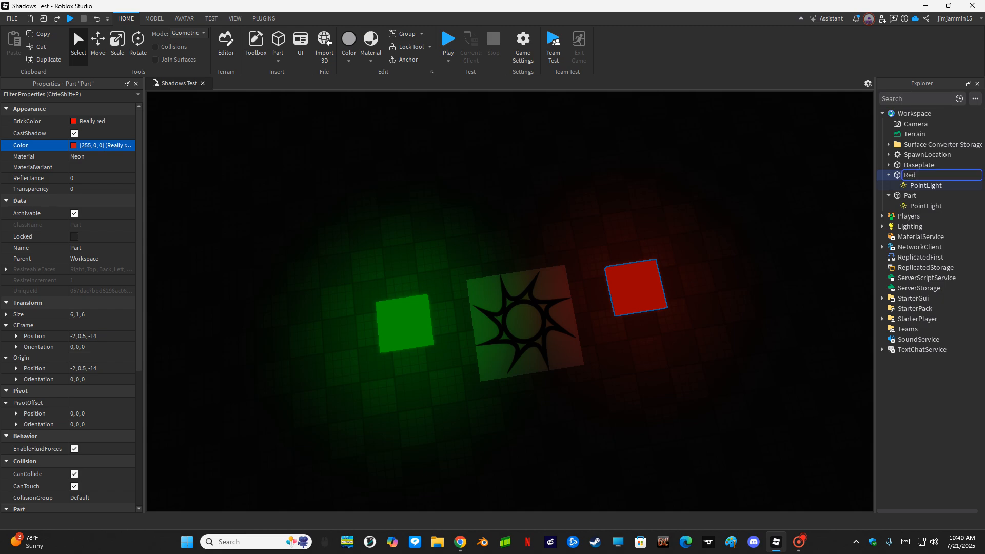
{"action": "type", "text": "PAd"}
{"action": "key", "text": "Return"}
{"action": "key", "text": "F2"}
{"action": "key", "text": "Home"}
{"action": "key", "text": "Delete"}
{"action": "type", "text": "a"}
{"action": "left_click", "coordinate": [910, 196]}
{"action": "key", "text": "F2"}
{"action": "type", "text": "Green"}
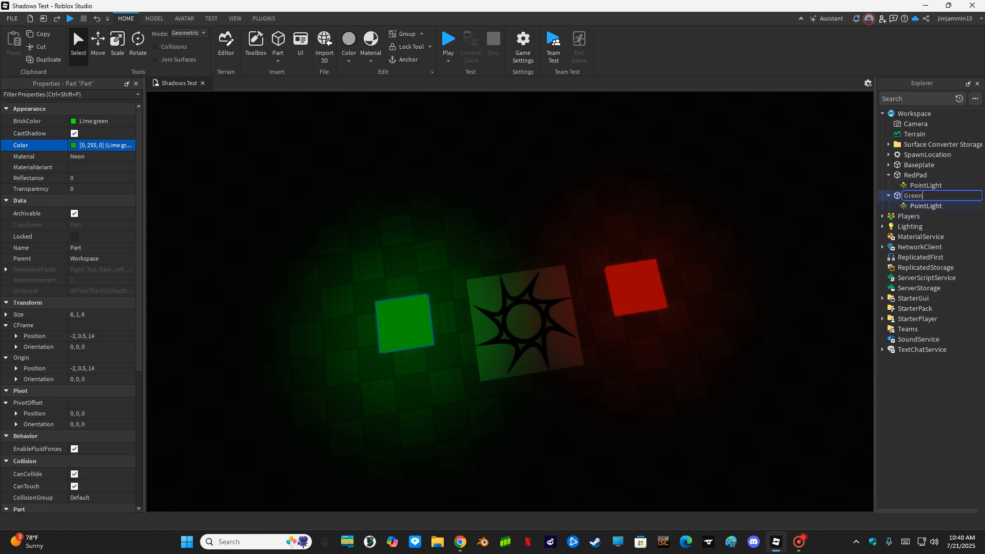
{"action": "type", "text": "padd"}
{"action": "key", "text": "Return"}
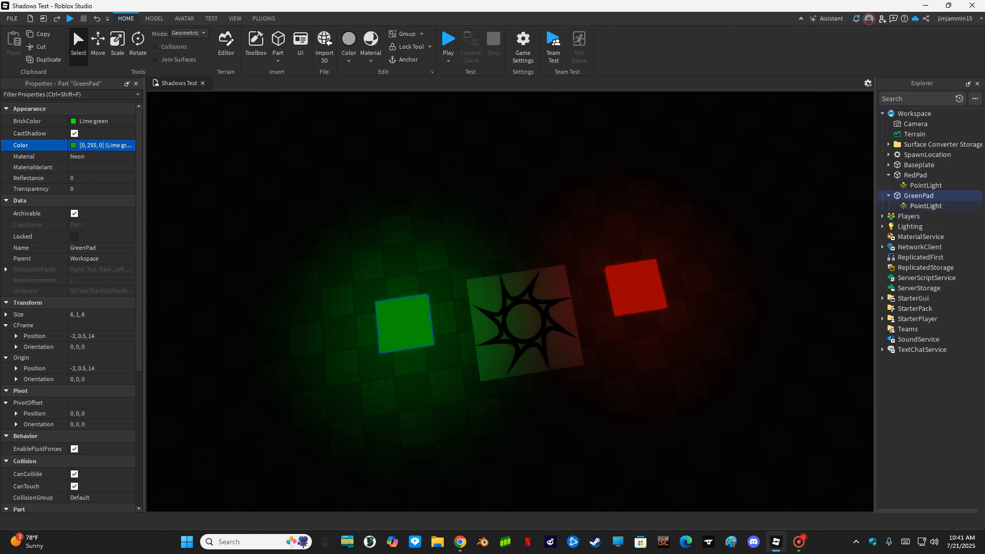
- Play-test the game and look around at the red and green glow, then stop
{"action": "left_click", "coordinate": [453, 35]}
{"action": "right_click_drag", "start_coordinate": [434, 178], "coordinate": [435, 177]}
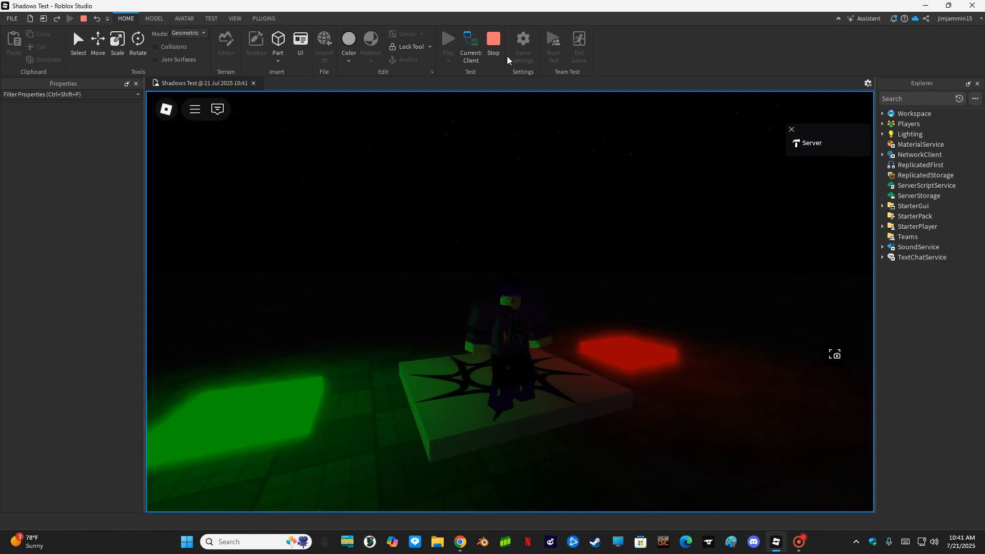
{"action": "left_click", "coordinate": [492, 41]}
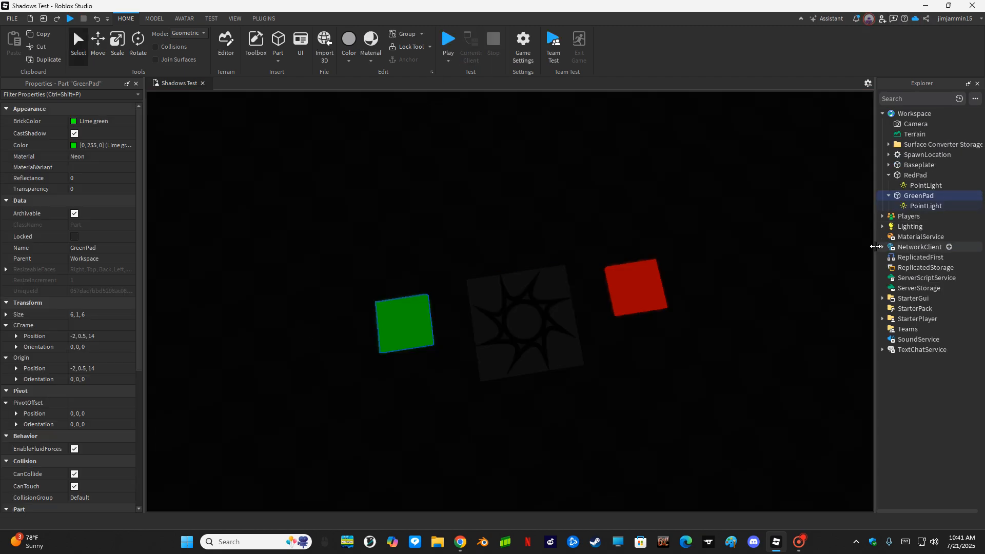
- Show StarterPlayer's properties and check the CameraMode options, leaving it on Classic
{"action": "left_click", "coordinate": [902, 309]}
{"action": "left_click", "coordinate": [899, 319]}
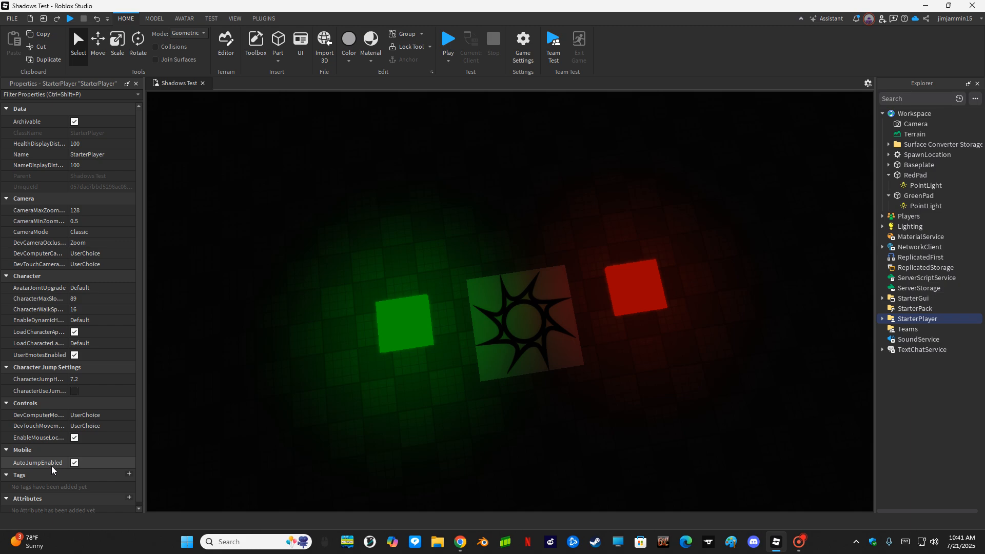
{"action": "scroll", "coordinate": [50, 461], "scroll_direction": "down", "scroll_amount": 1}
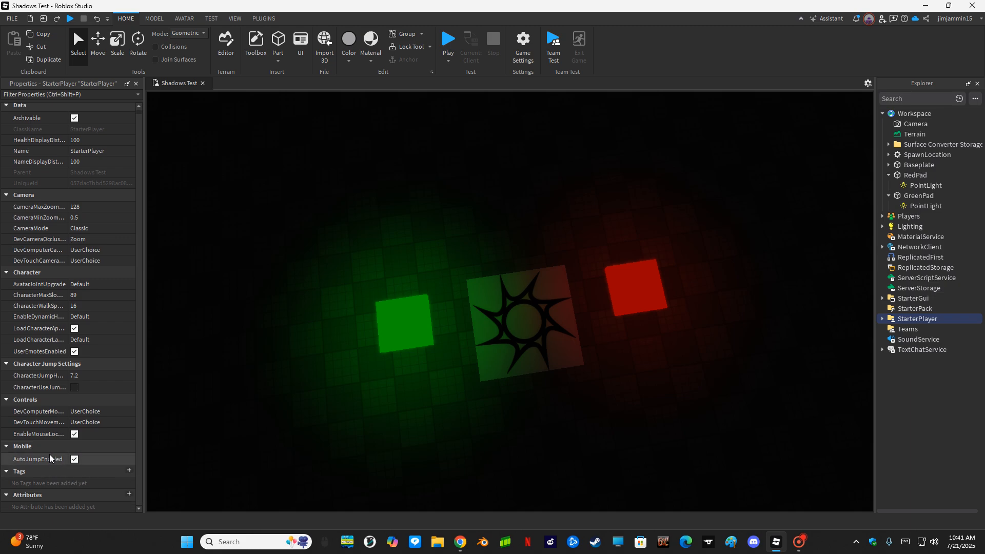
{"action": "left_click", "coordinate": [99, 230]}
{"action": "left_click", "coordinate": [109, 240]}
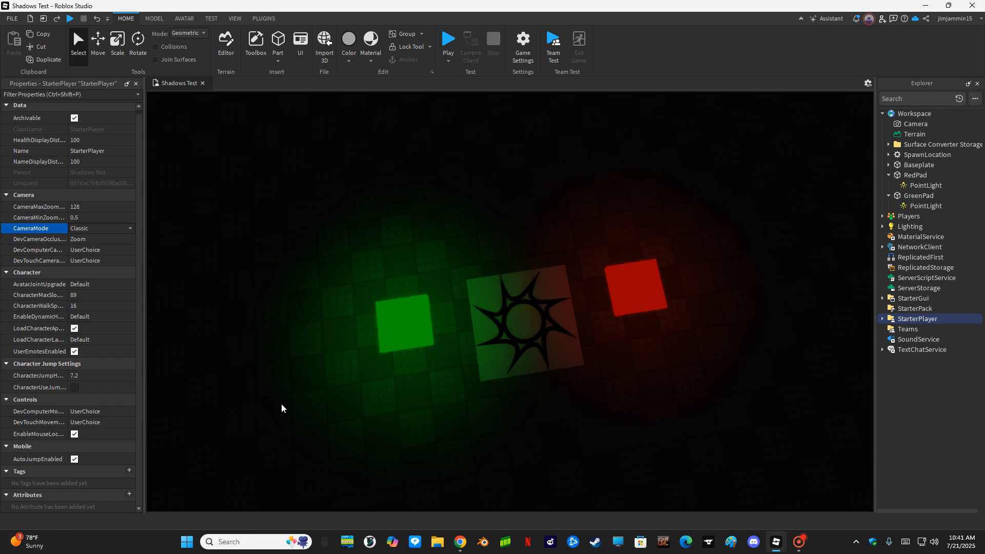
- Run a brief play test, orbit the camera around the avatar, and stop
{"action": "left_click", "coordinate": [447, 40]}
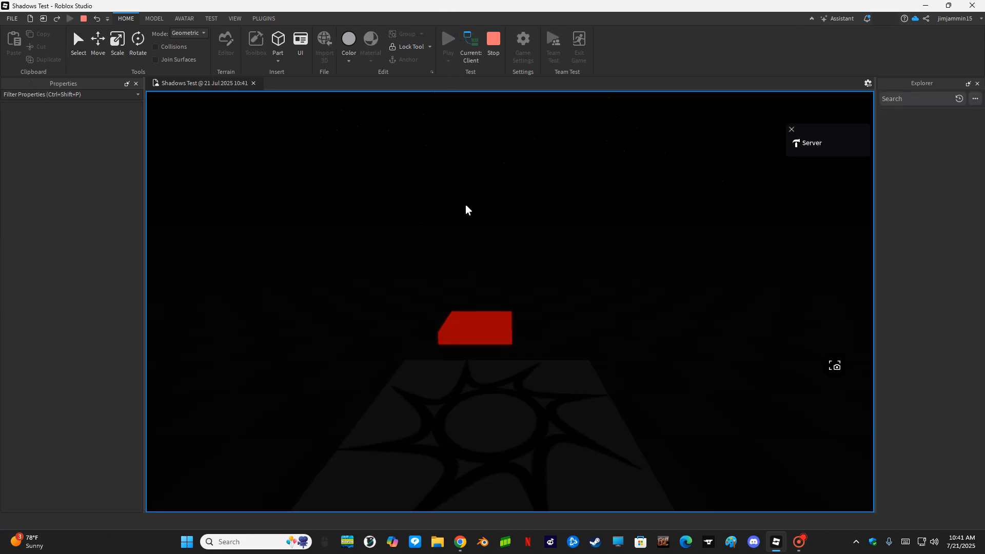
{"action": "right_click_drag", "start_coordinate": [461, 236], "coordinate": [461, 236]}
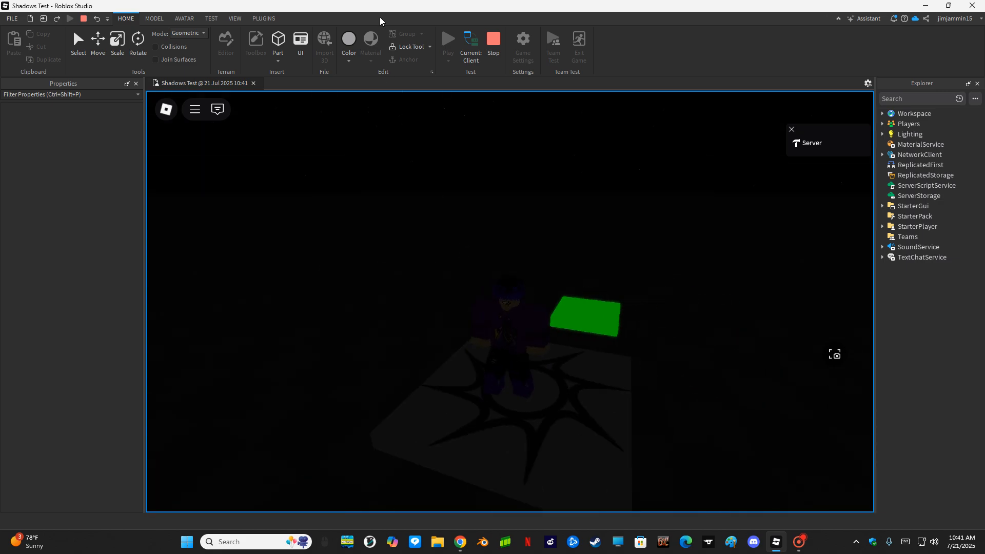
{"action": "left_click", "coordinate": [100, 232]}
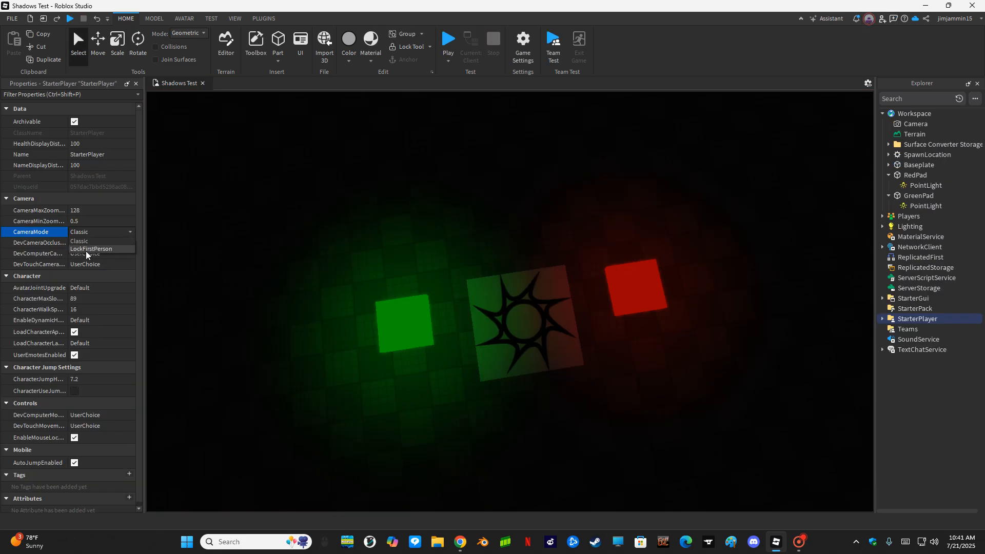
- Set StarterPlayer's CameraMode to LockFirstPerson and play-test it, stopping with Shift+F5
{"action": "left_click", "coordinate": [85, 249]}
{"action": "left_click", "coordinate": [449, 39]}
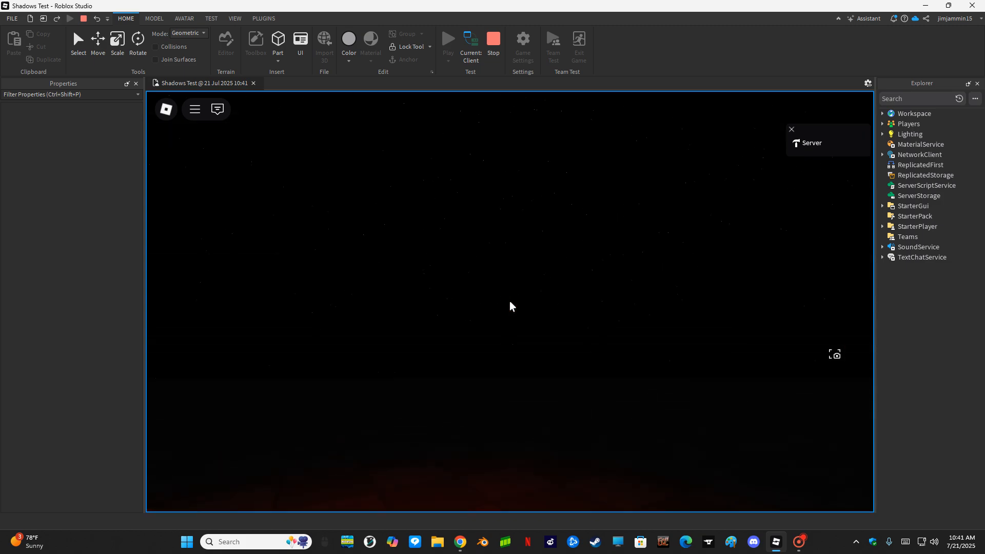
{"action": "key", "text": "shift+F5"}
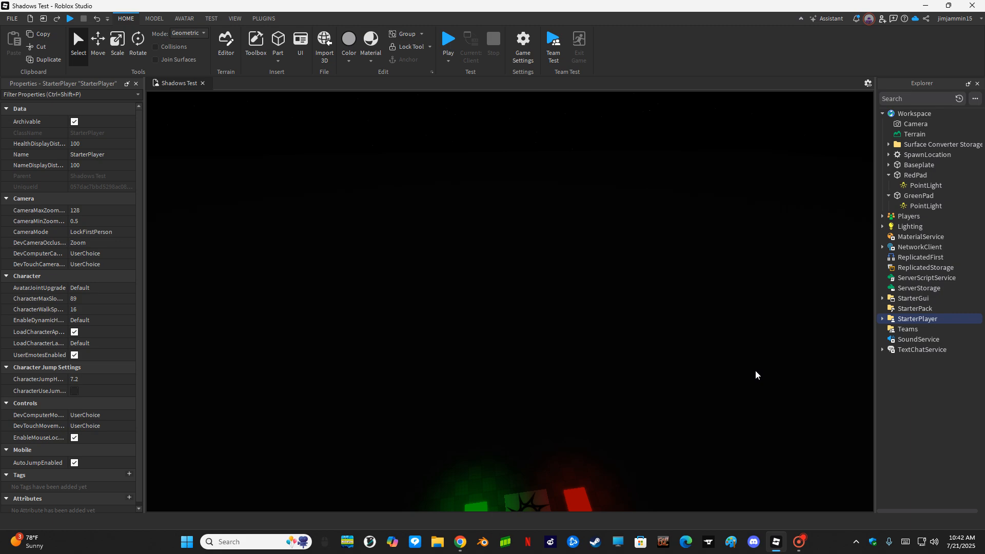
{"action": "scroll", "coordinate": [749, 359], "scroll_direction": "down", "scroll_amount": 2}
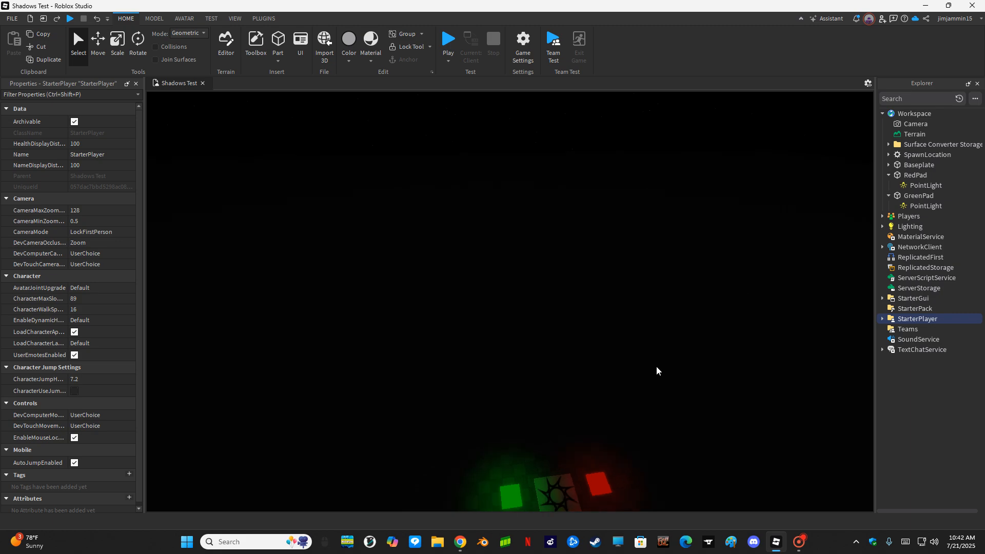